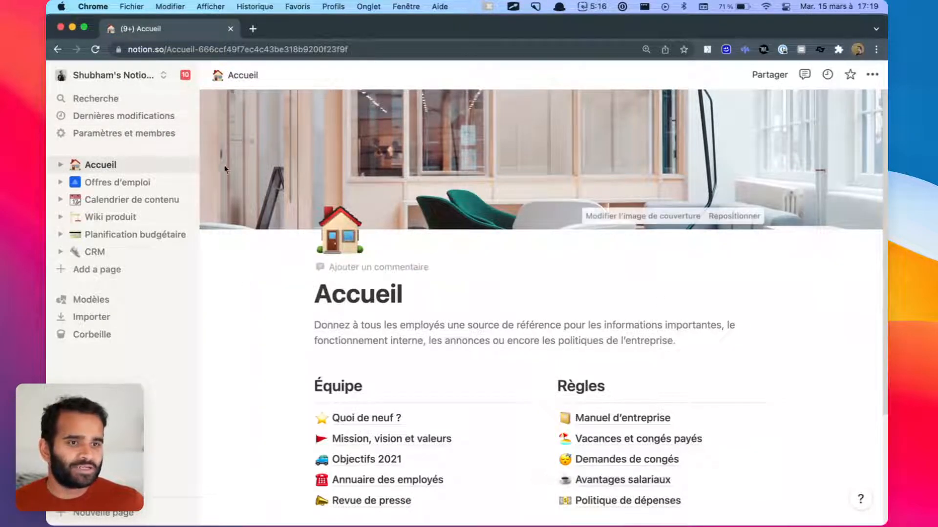
Step: Create a new page titled 'Nouvelle page' and begin its body with 'lorem'
click(80, 270)
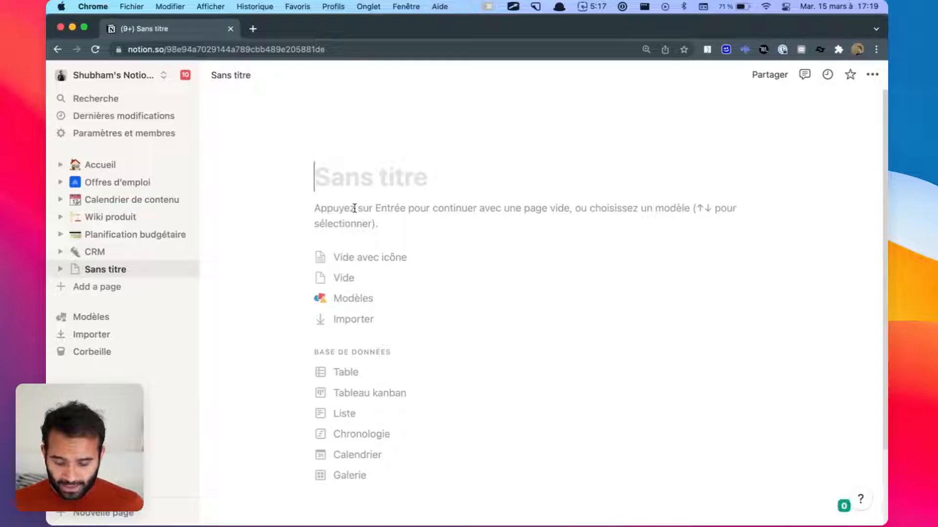
text(Nouvelle ap)
key(BackSpace)
key(BackSpace)
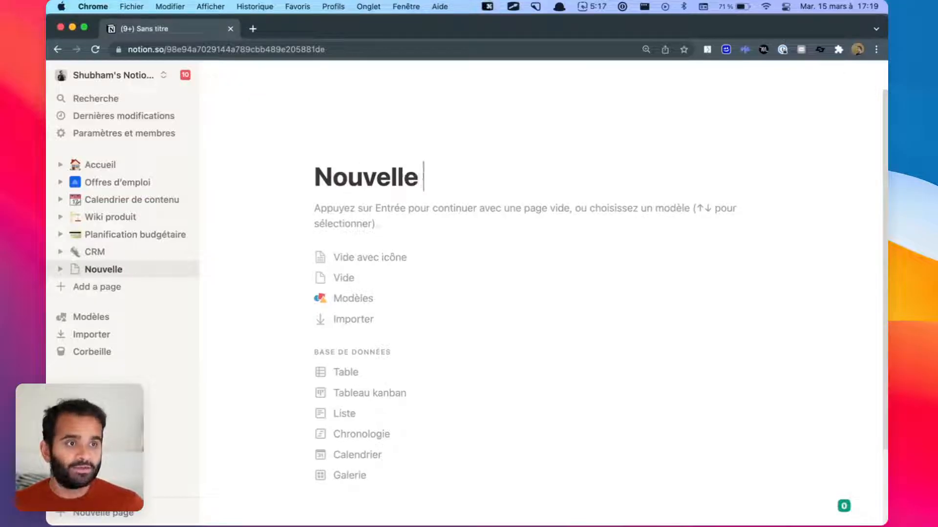
text(page)
key(Return)
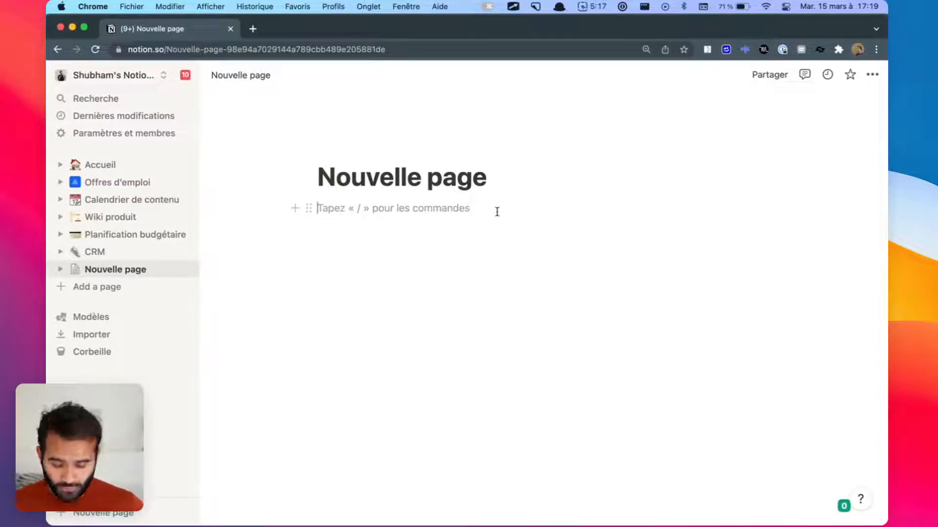
text(lore)
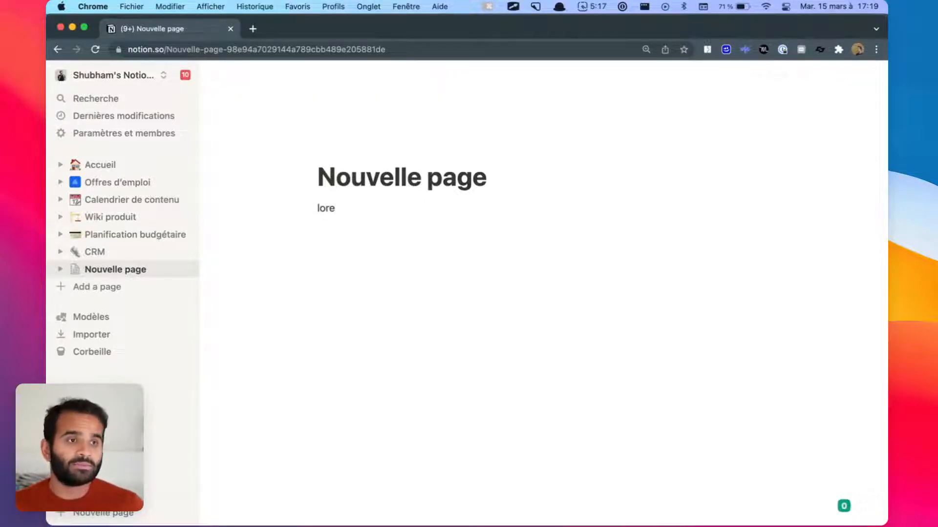
text(m)
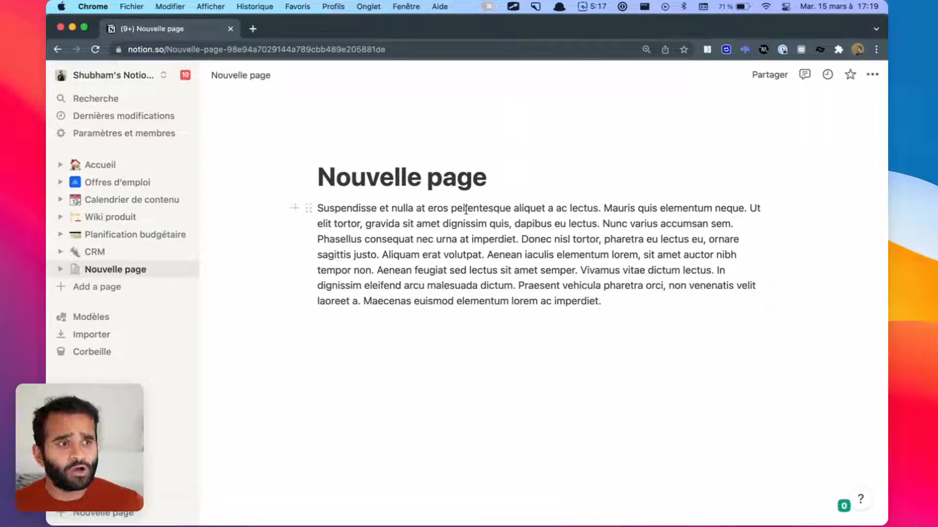
Step: Bold the lorem ipsum paragraph from 'tortor' to the end
double_click(555, 288)
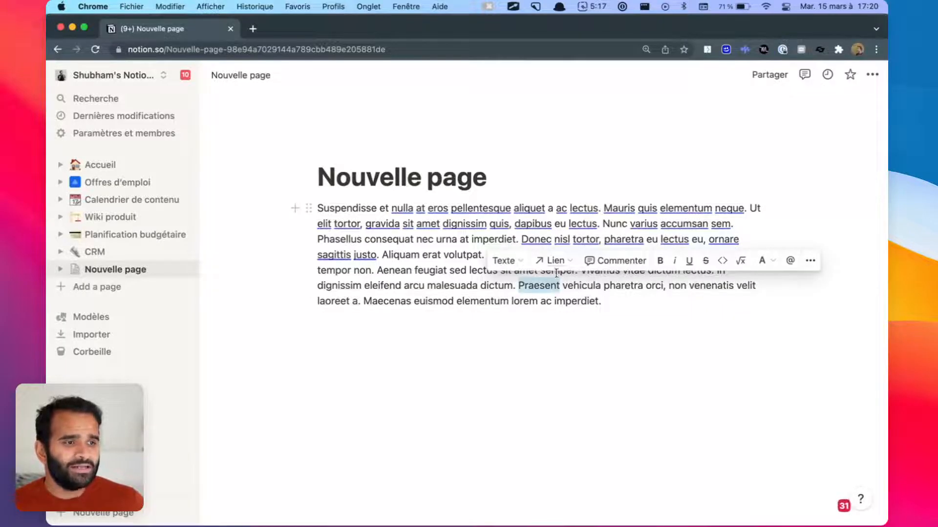
drag(605, 303, 344, 224)
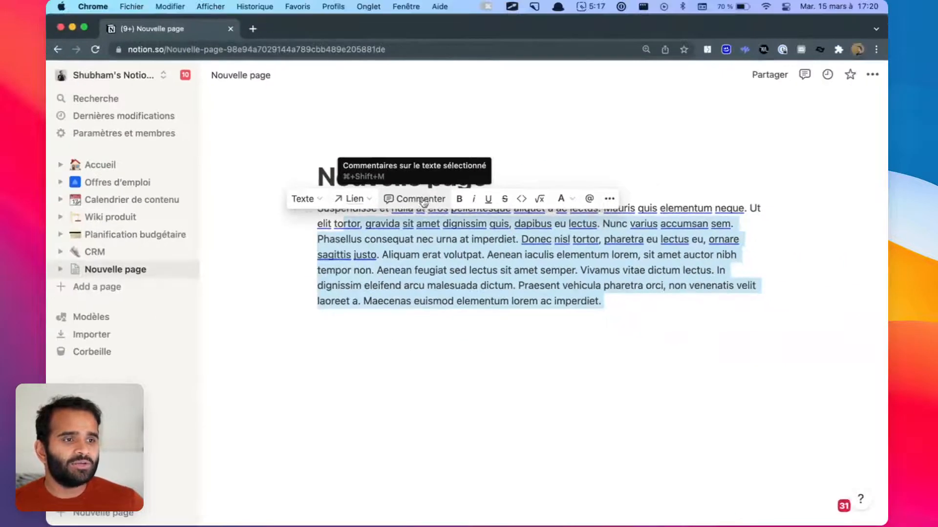
click(459, 199)
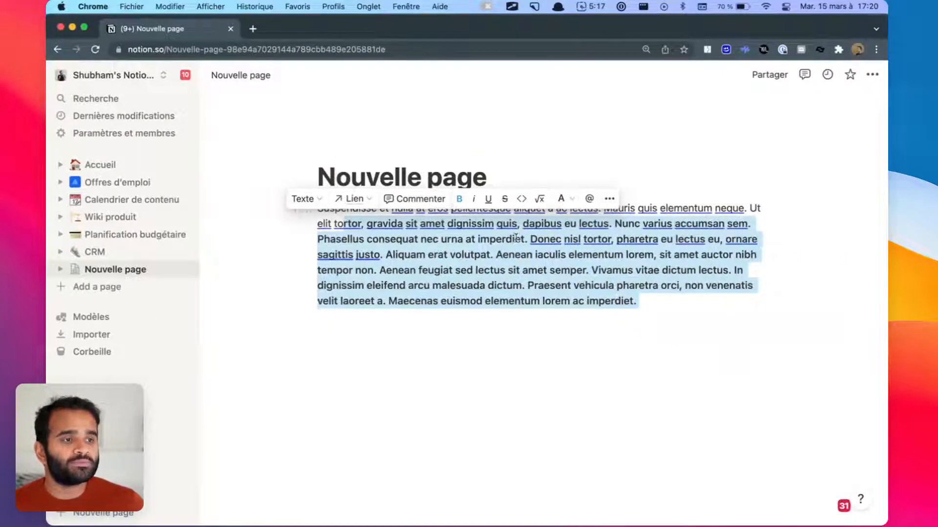
click(514, 240)
Step: Make the word 'iaculis' italic and green (Vert), then start an empty block below
double_click(548, 255)
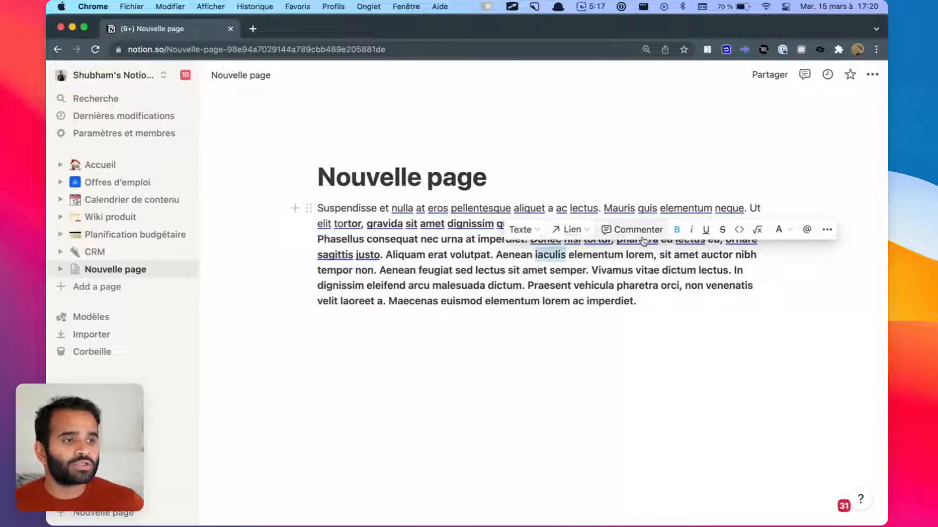
click(691, 229)
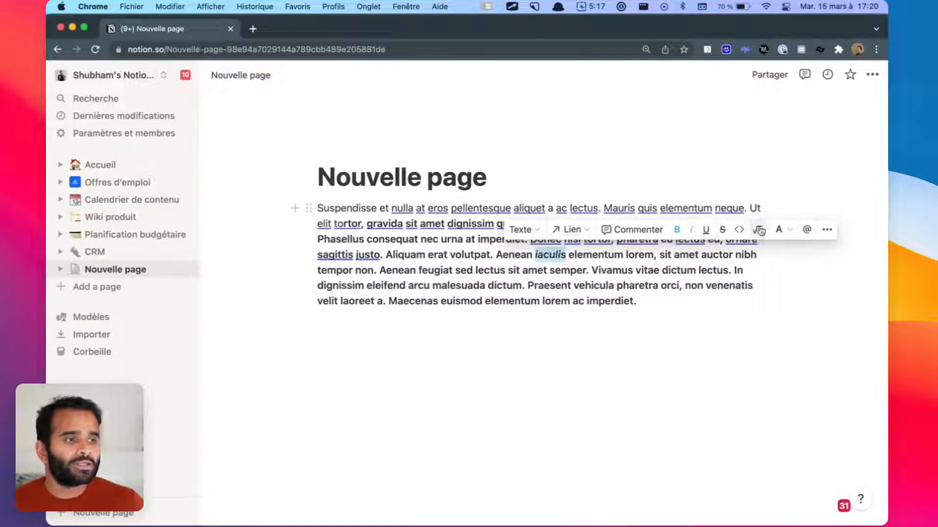
click(779, 229)
click(772, 359)
click(660, 301)
key(super+a)
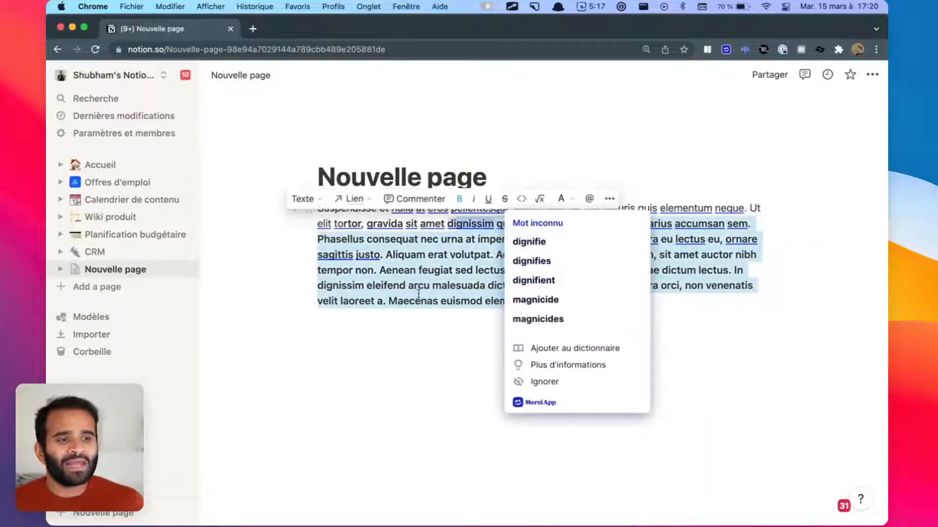
click(408, 364)
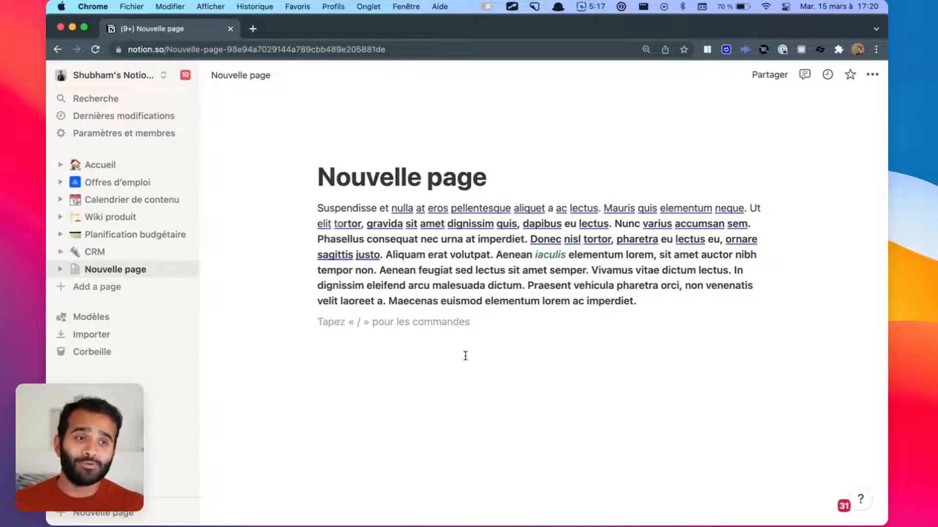
Step: Browse the CRM, Planification budgétaire, Wiki produit and Calendrier de contenu pages, then add an untitled page
click(119, 250)
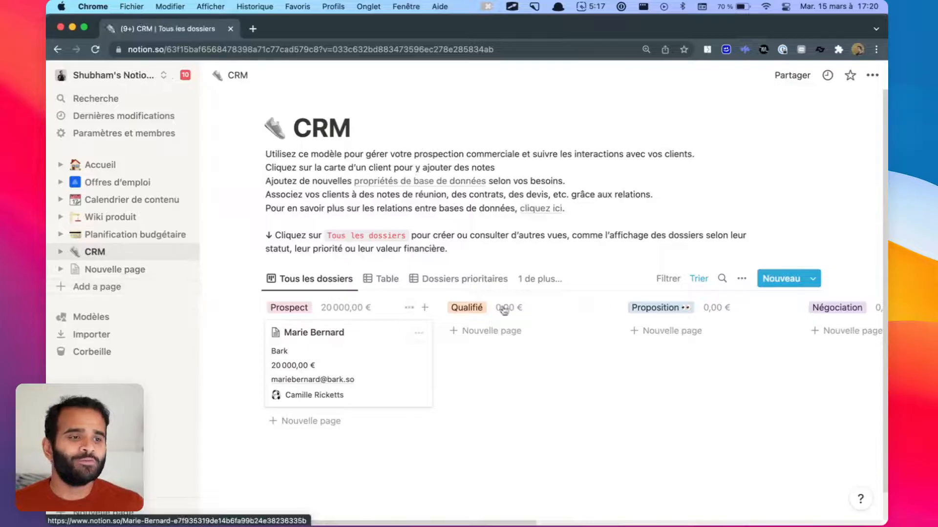
click(100, 237)
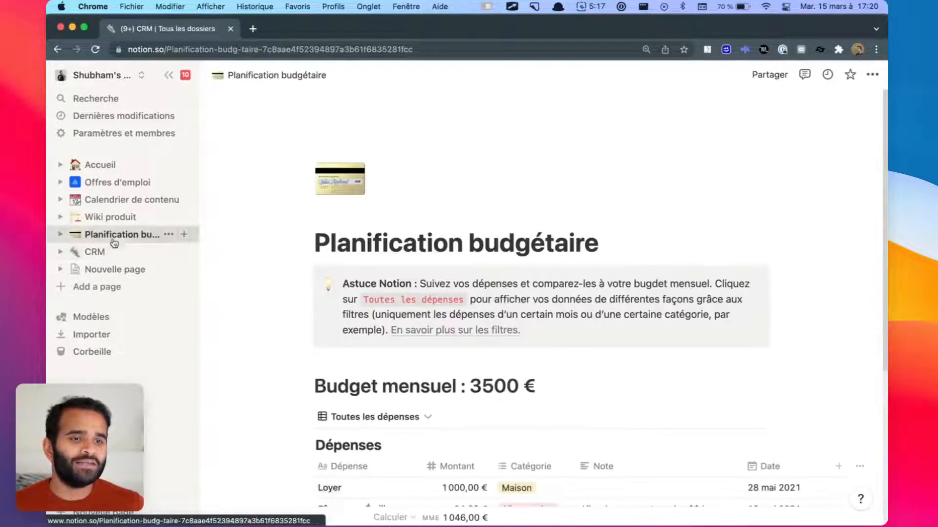
click(113, 223)
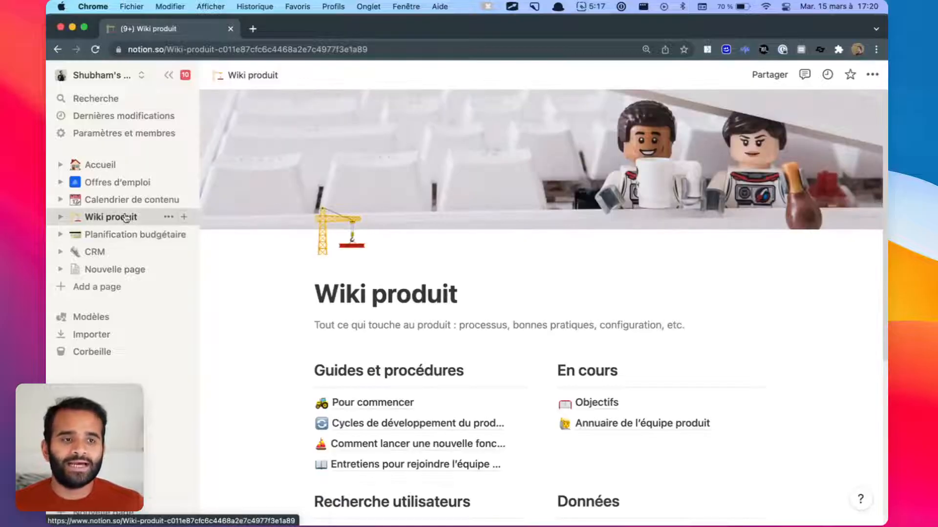
click(138, 202)
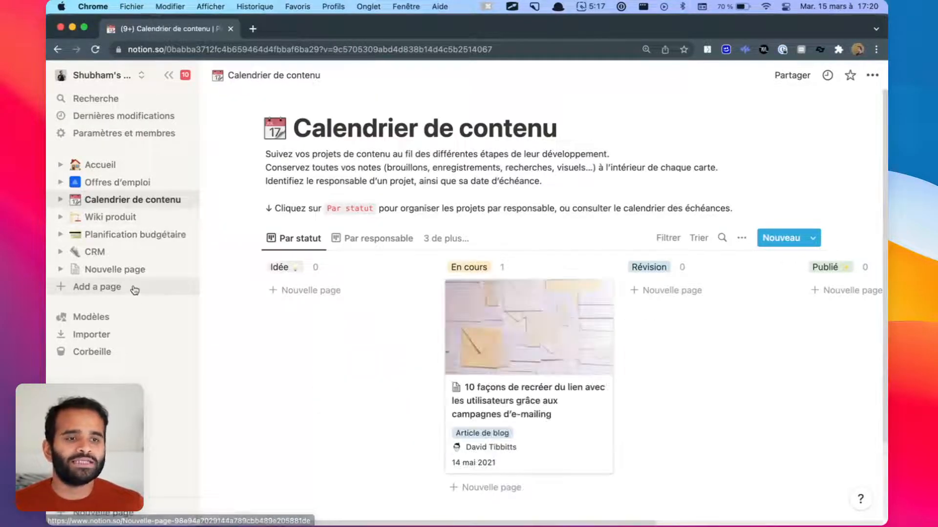
click(133, 292)
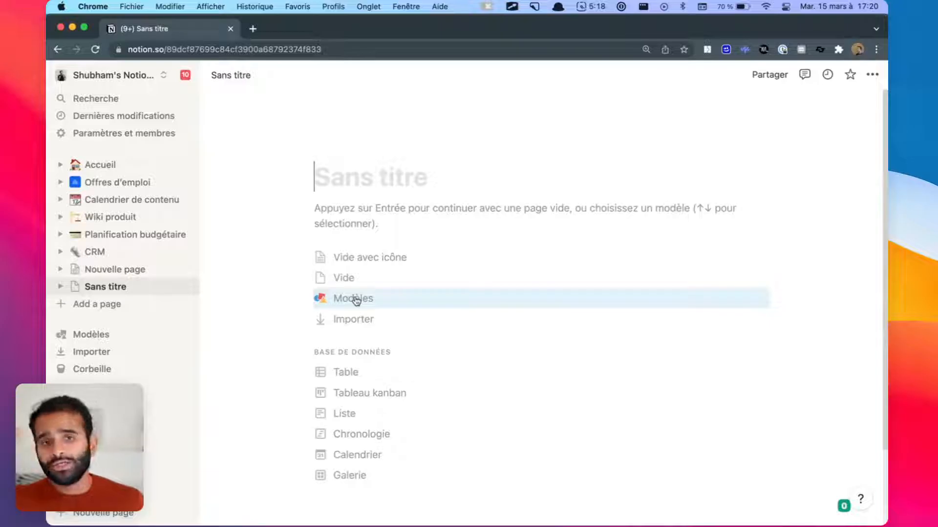
Step: Back on Nouvelle page, select the paragraph and add an empty block beneath it
click(152, 270)
drag(670, 296, 314, 203)
click(462, 337)
drag(643, 303, 313, 208)
click(296, 266)
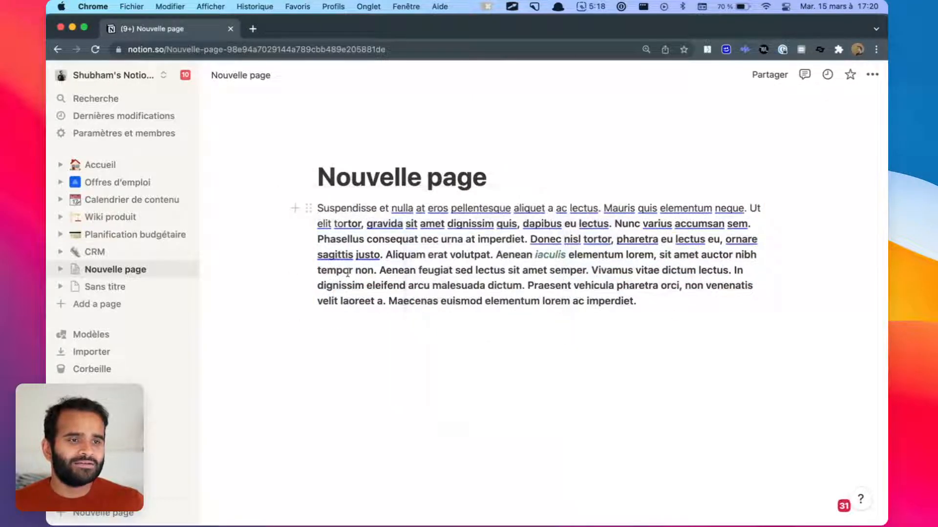
key(alt+Tab)
mouse_move(268, 162)
mouse_down()
mouse_move(409, 260)
mouse_move(315, 230)
mouse_move(342, 224)
mouse_move(628, 335)
mouse_move(672, 247)
mouse_move(394, 218)
mouse_up()
key(Escape)
click(309, 209)
click(430, 344)
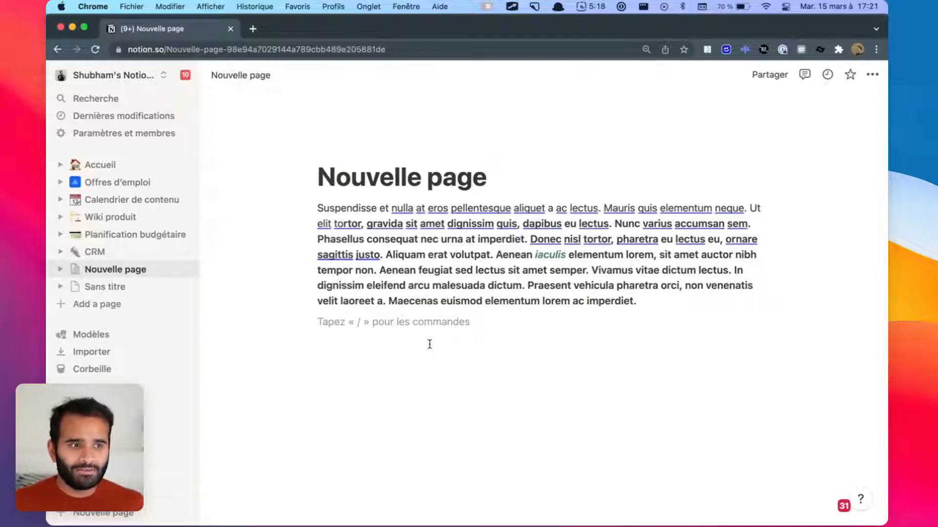
Step: Move the paragraph below the empty block and start a fresh empty block under it
click(497, 295)
drag(310, 205, 361, 360)
click(361, 364)
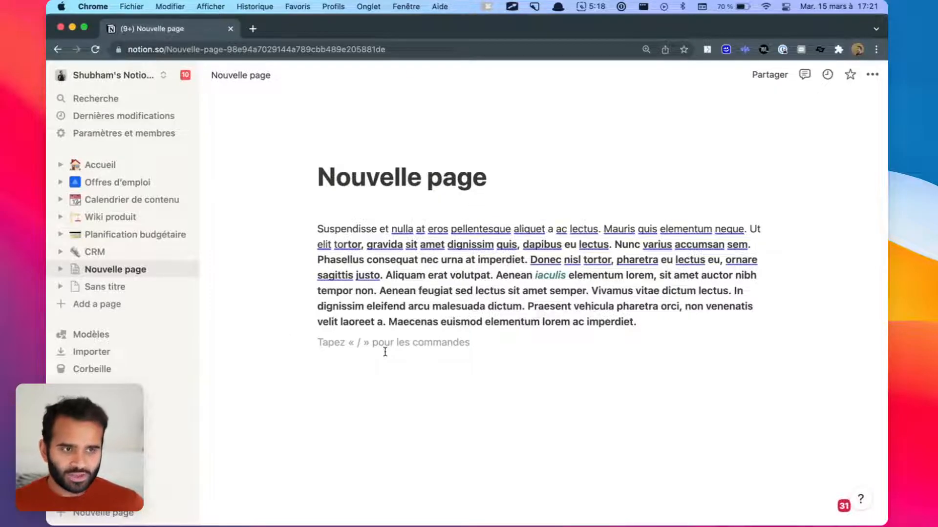
text(skdajhdkjsadh)
key(super+BackSpace)
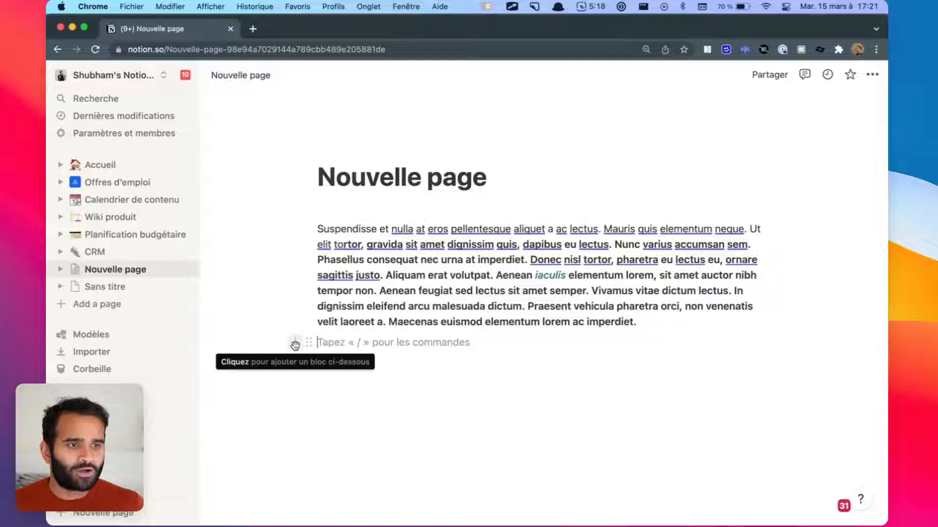
Step: Insert a to-do checklist with items t1, t2 and t3
click(294, 343)
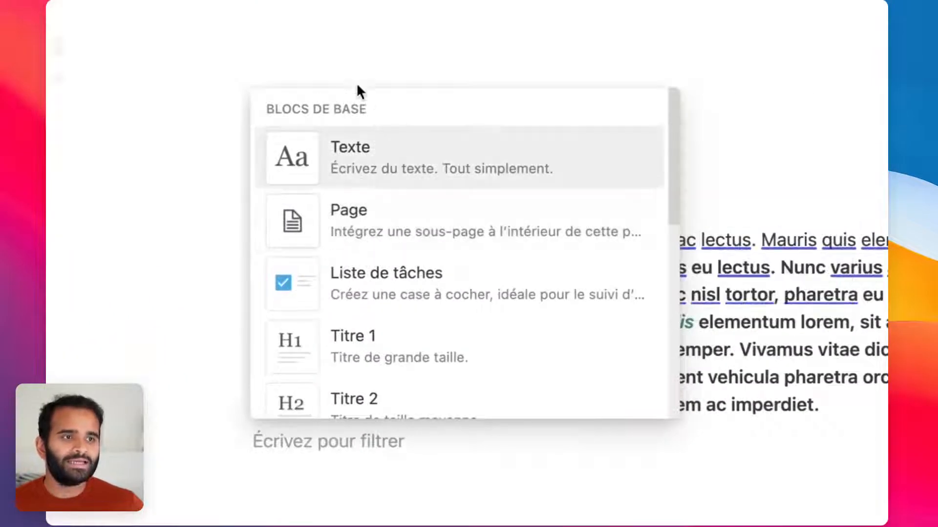
scroll(337, 166, down, 10)
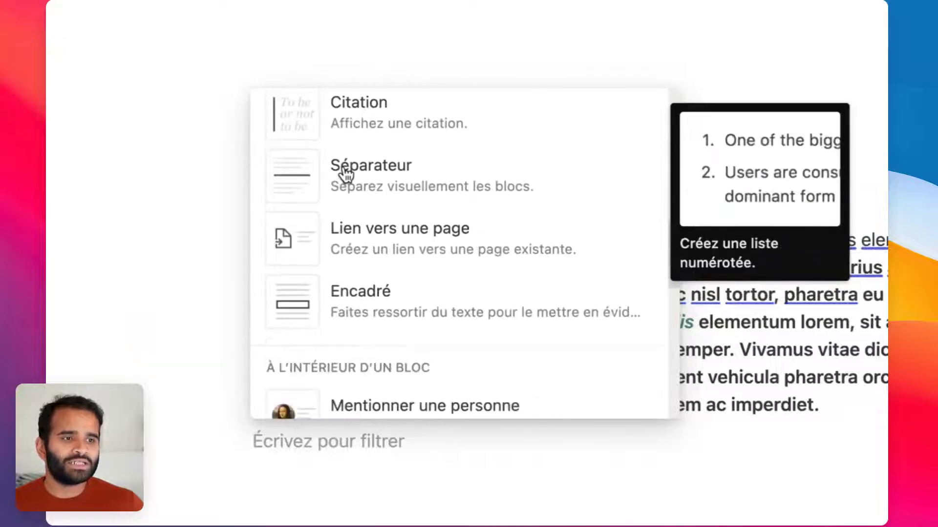
scroll(347, 174, up, 6)
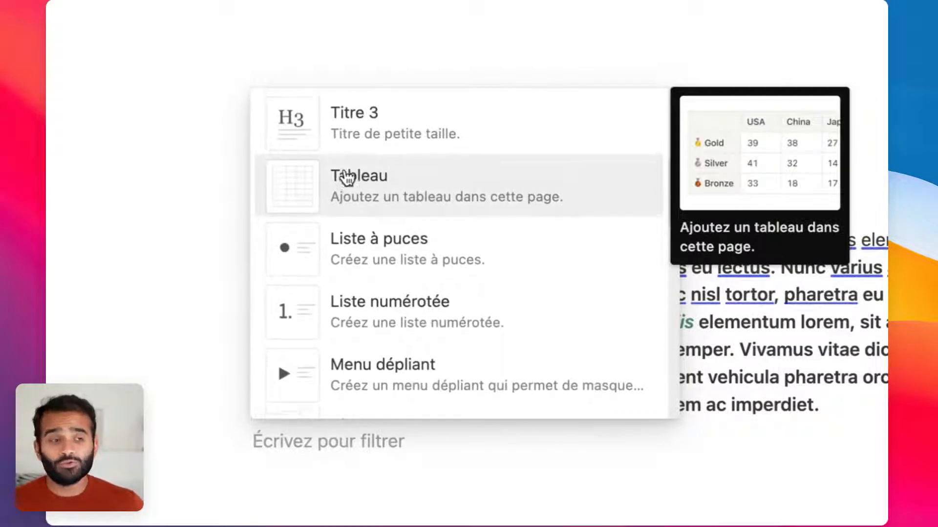
scroll(345, 175, up, 5)
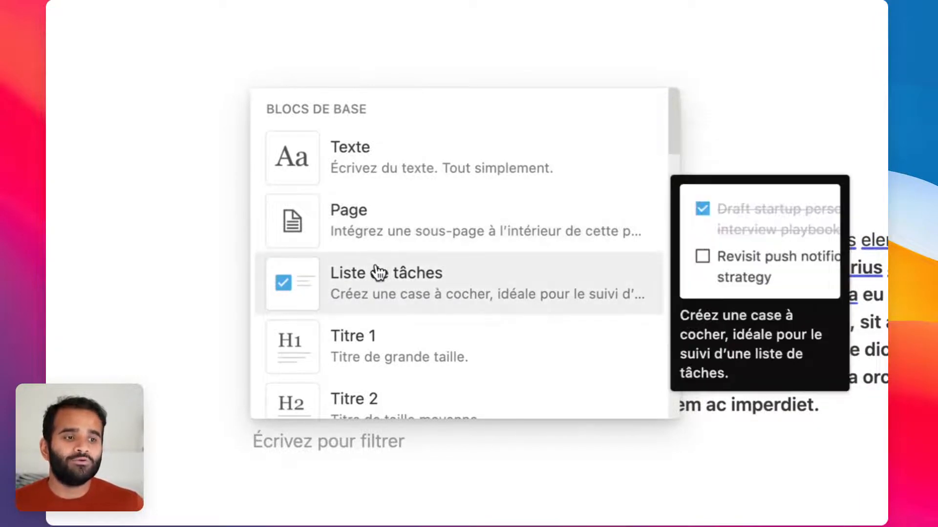
click(379, 272)
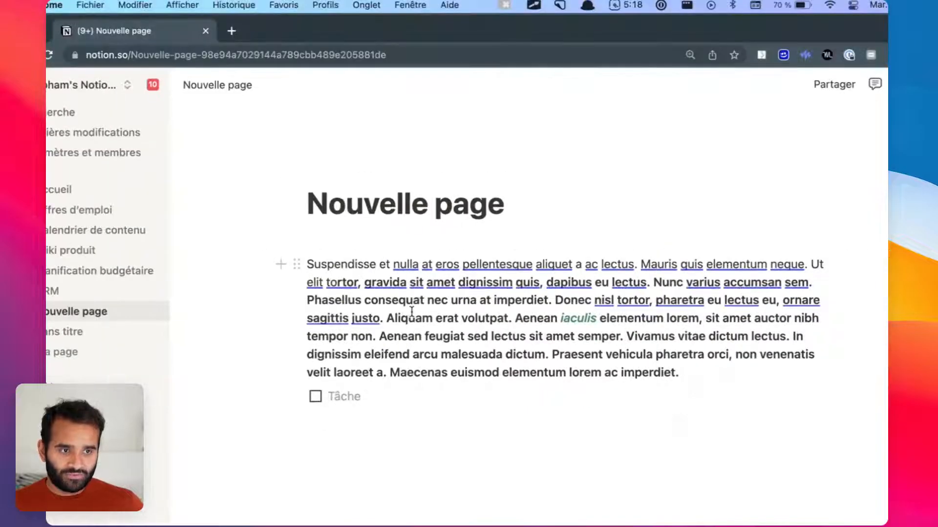
text(t1)
key(Return)
text(t2)
key(Return)
text(t3)
key(Return)
key(Return)
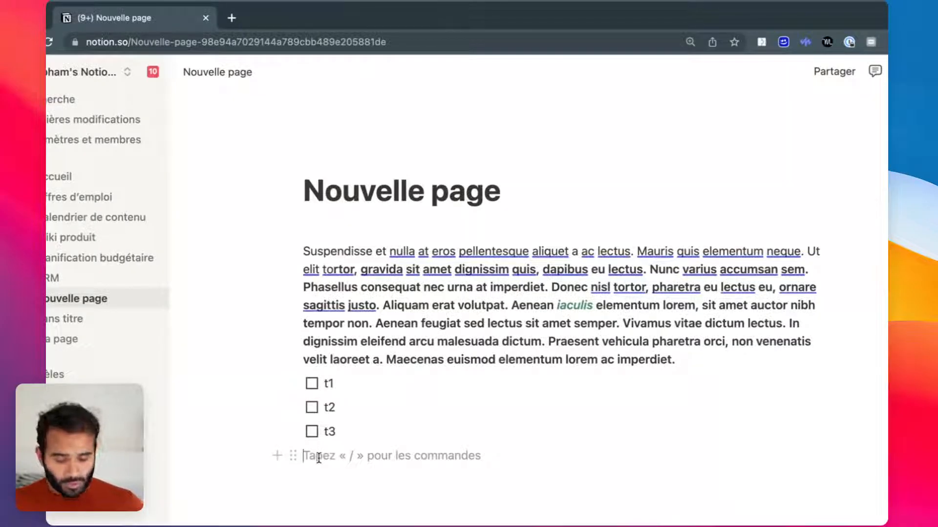
Step: Add a Titre 1 heading reading 'Nouveau titre' below the checklist
text(/)
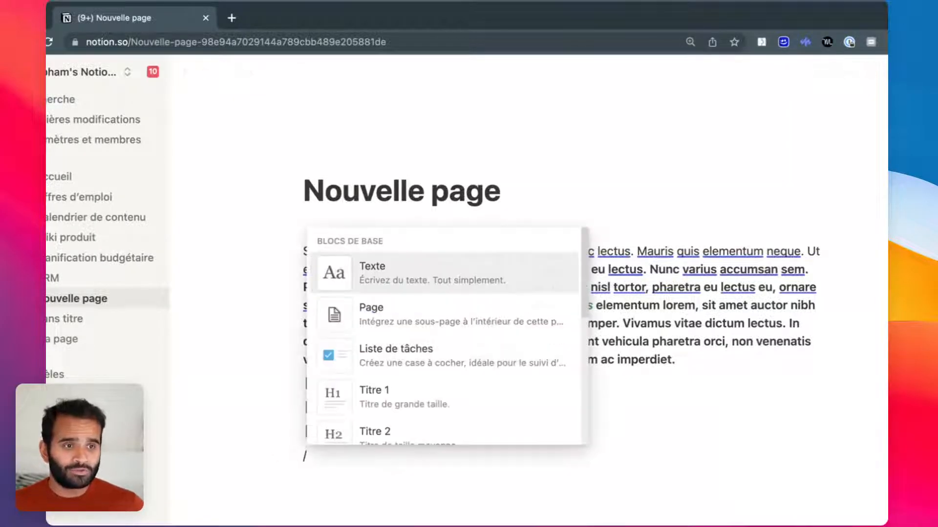
scroll(379, 342, down, 3)
scroll(379, 342, down, 1)
scroll(377, 337, up, 1)
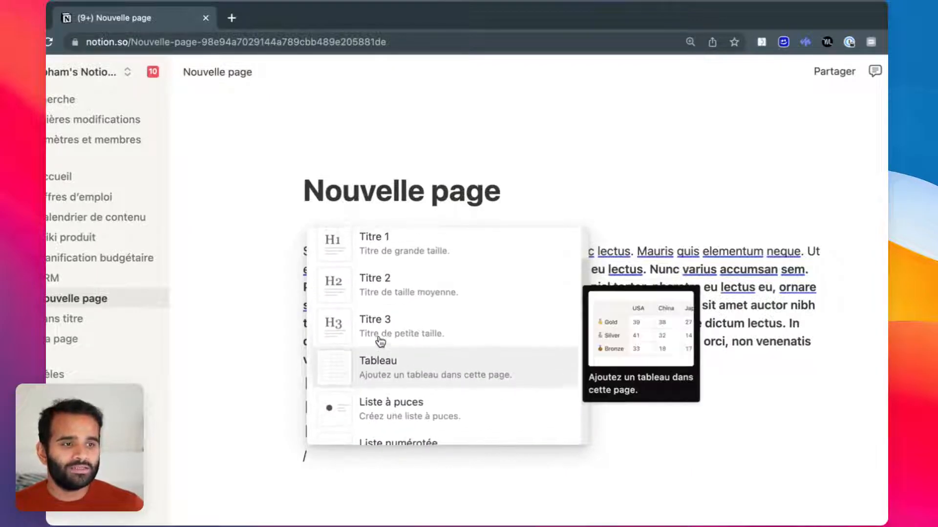
click(401, 249)
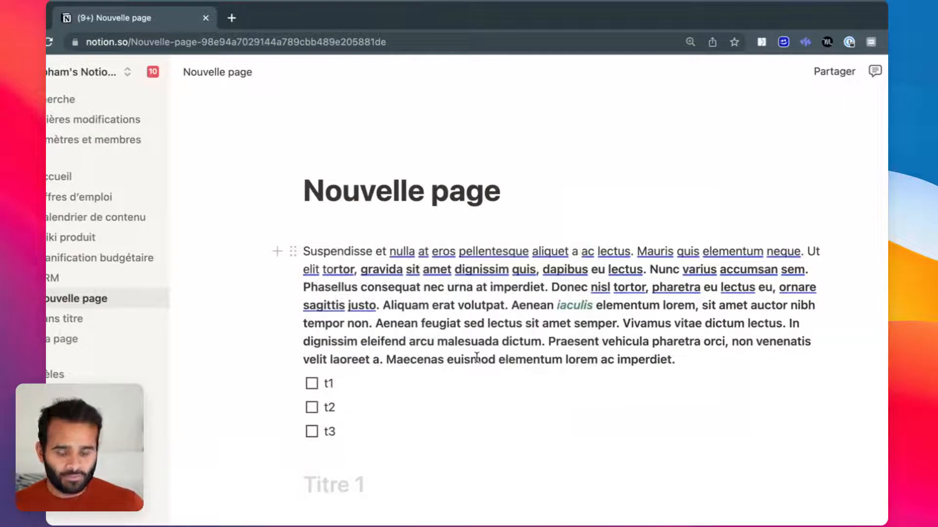
text(Nouveau titre)
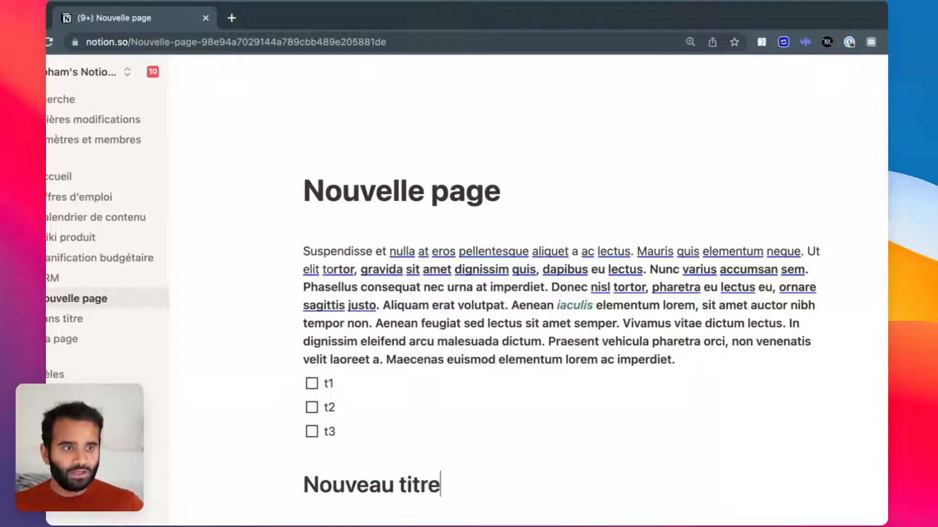
key(Return)
Step: Bring up the slash menu under the heading and browse the Blocs de base list
scroll(460, 350, down, 2)
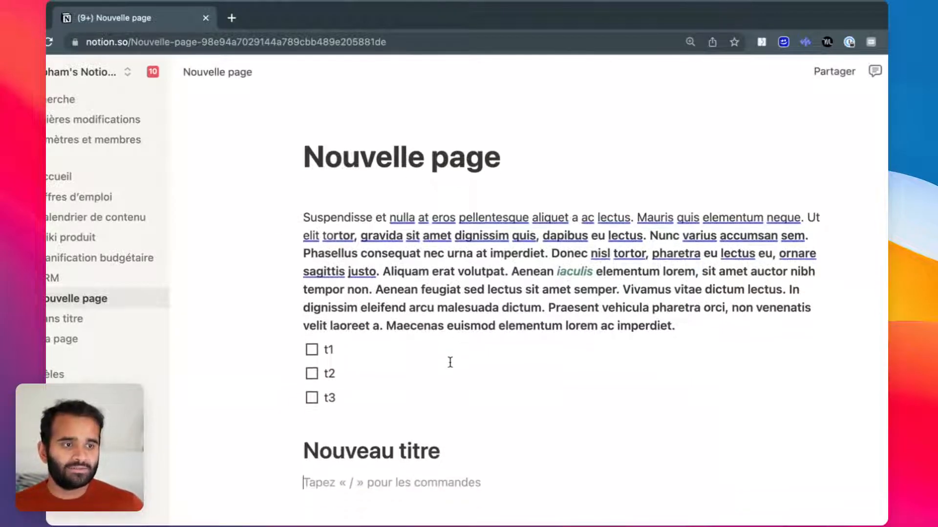
text(/)
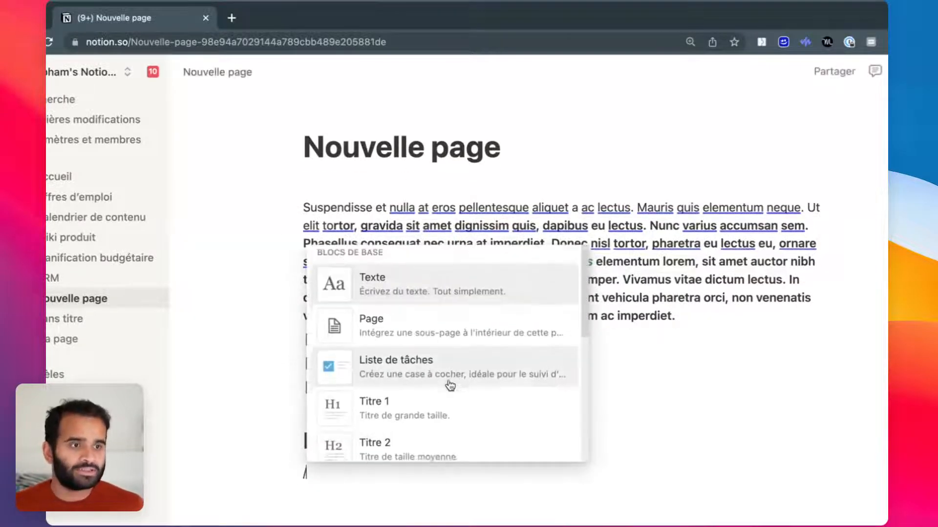
scroll(449, 384, down, 5)
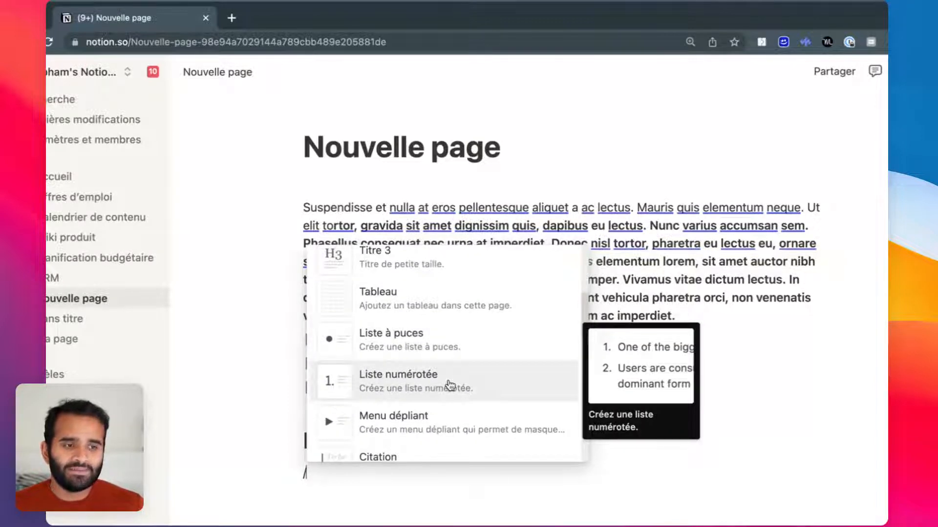
scroll(449, 385, down, 15)
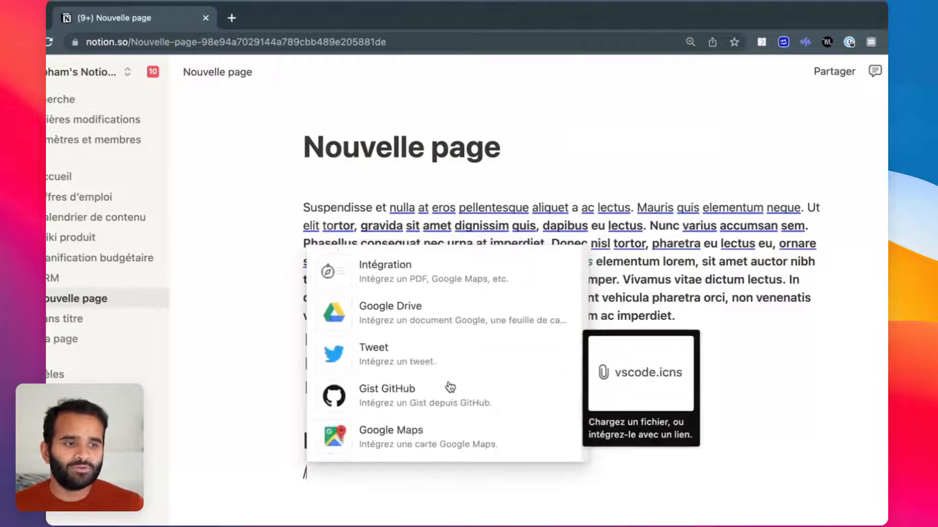
scroll(450, 386, up, 5)
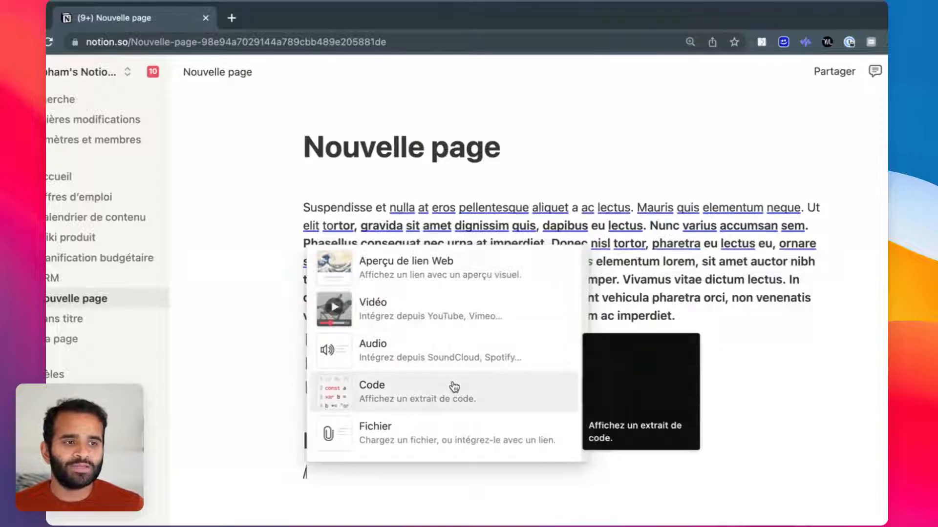
scroll(455, 386, down, 10)
scroll(462, 389, up, 10)
scroll(463, 390, up, 20)
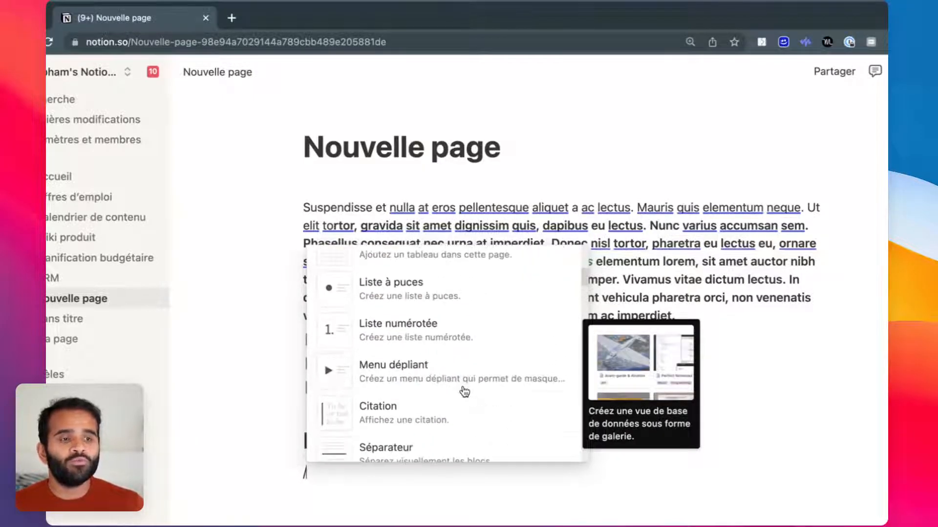
Step: Insert a table with widened columns, headers Prix and Taille, and values 32 and 54
scroll(445, 339, up, 3)
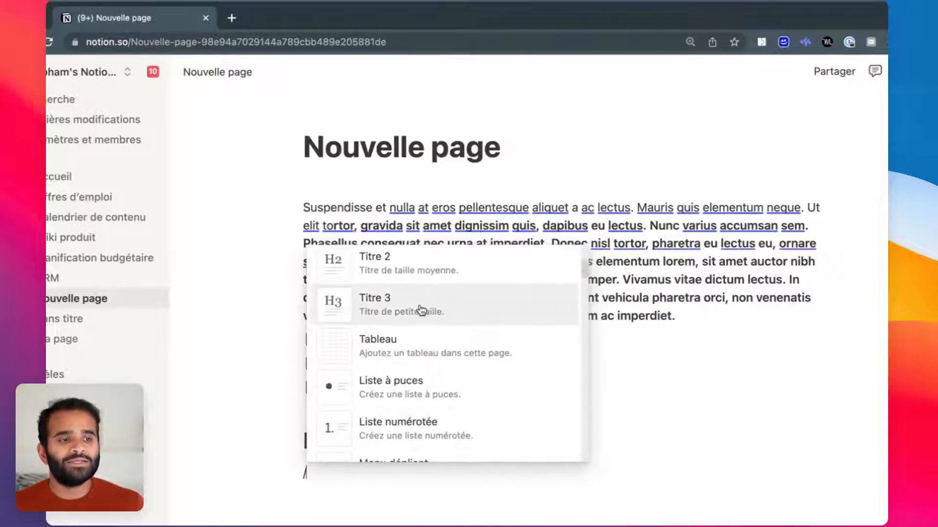
click(421, 338)
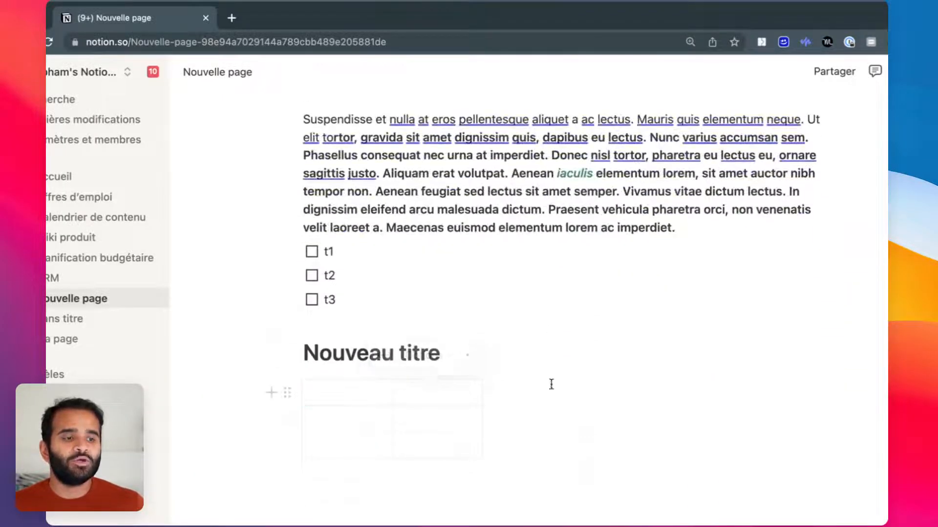
drag(481, 410, 600, 411)
click(406, 417)
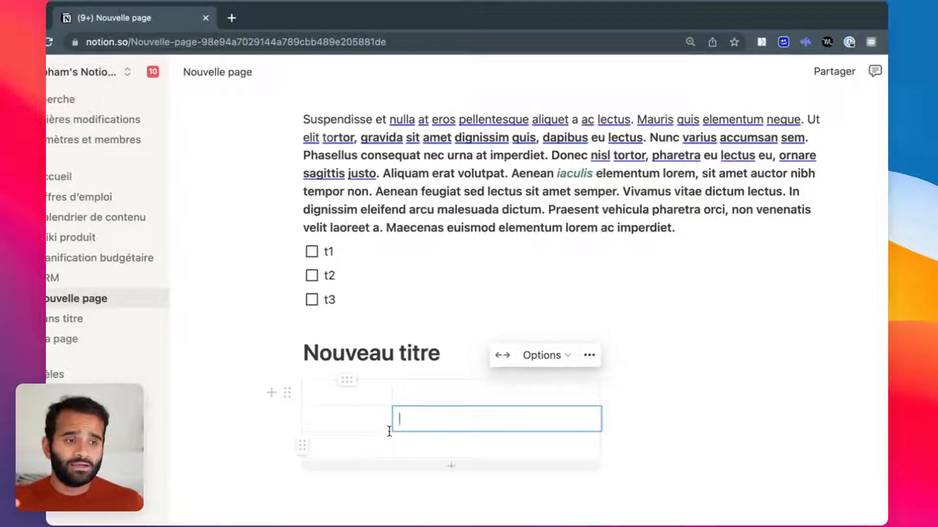
drag(392, 431, 451, 434)
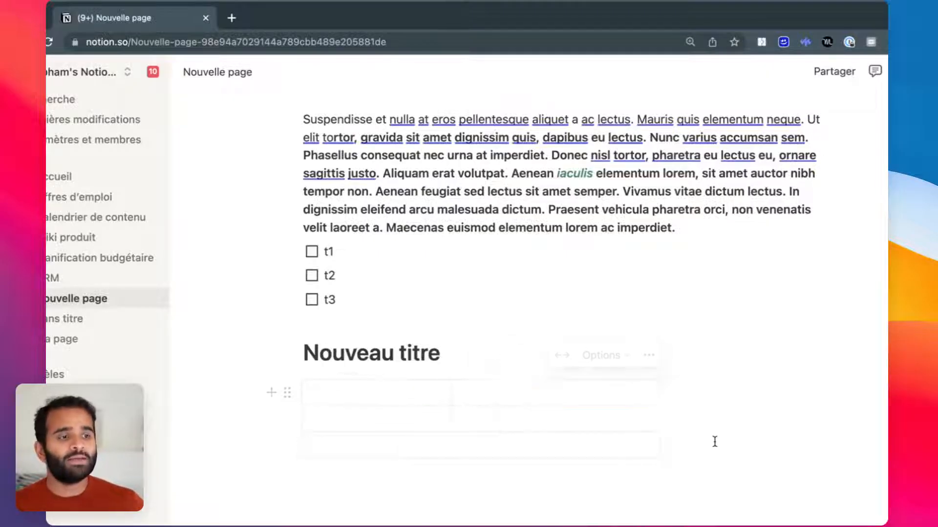
click(419, 397)
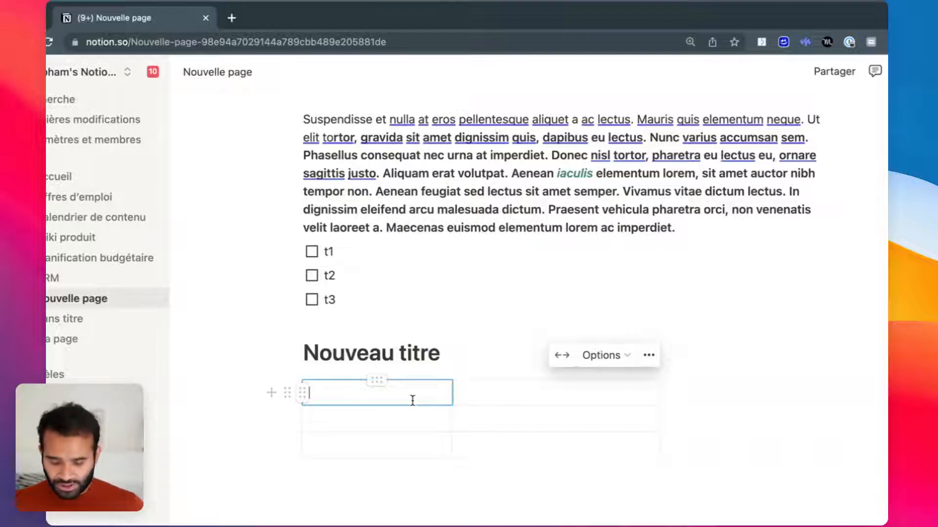
text(Prix)
key(Tab)
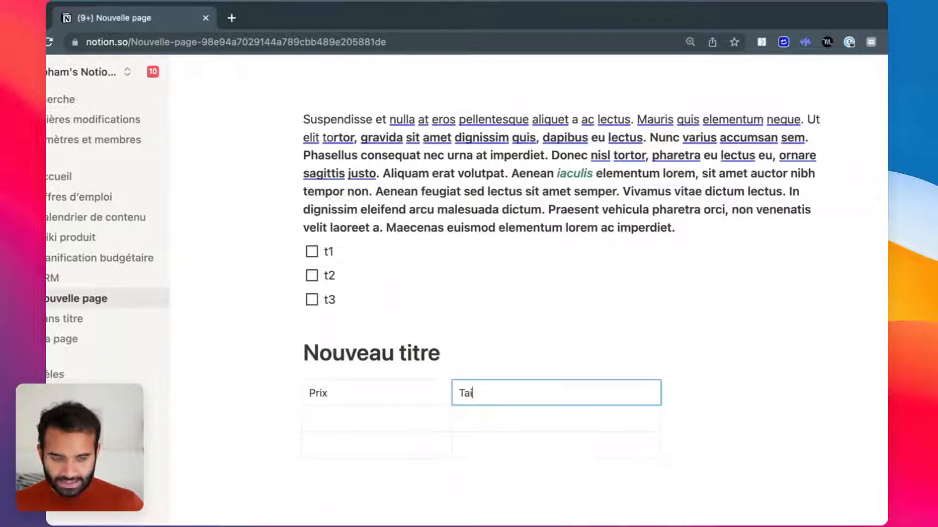
key(Tab)
text(32)
key(Tab)
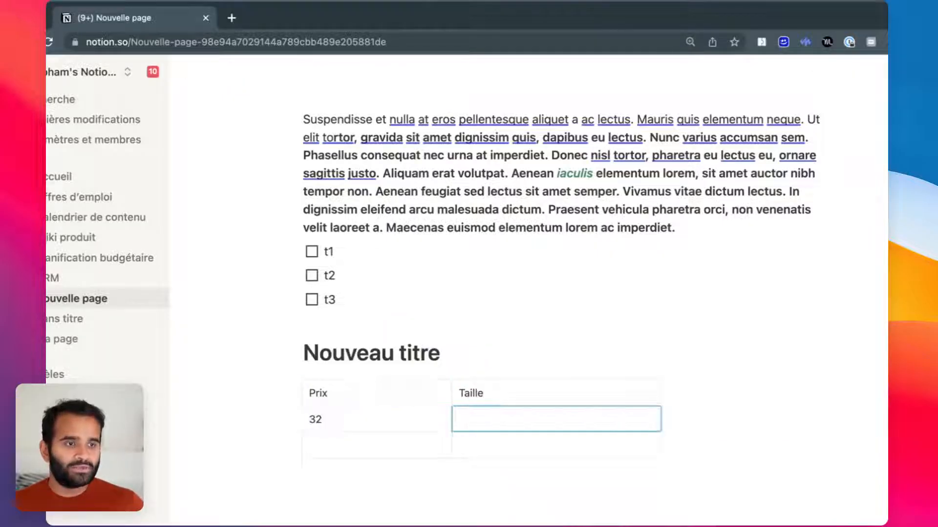
click(507, 326)
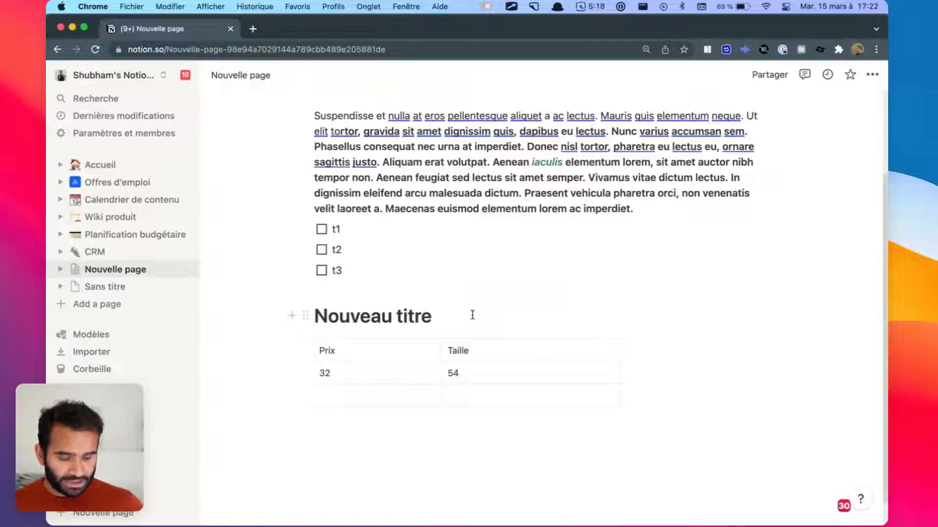
Step: Below Nouveau titre, create a medium heading with the ## shortcut reading 'Titre 2'
key(Return)
text(e/)
key(BackSpace)
key(BackSpace)
text(/)
key(Down)
key(Down)
key(Down)
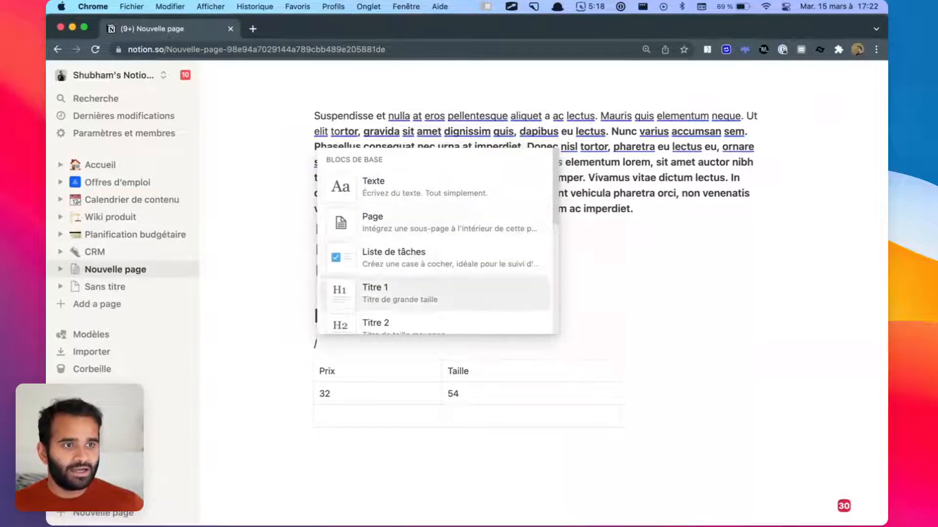
key(Down)
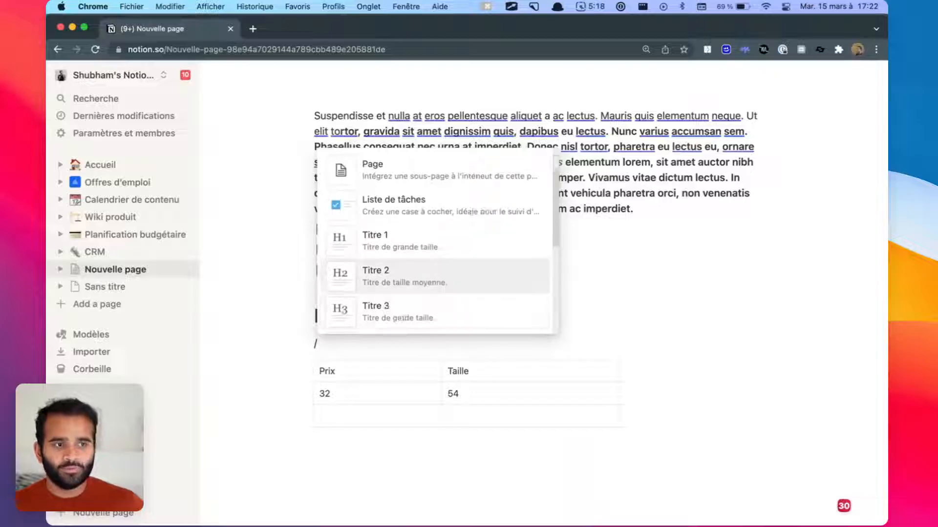
key(BackSpace)
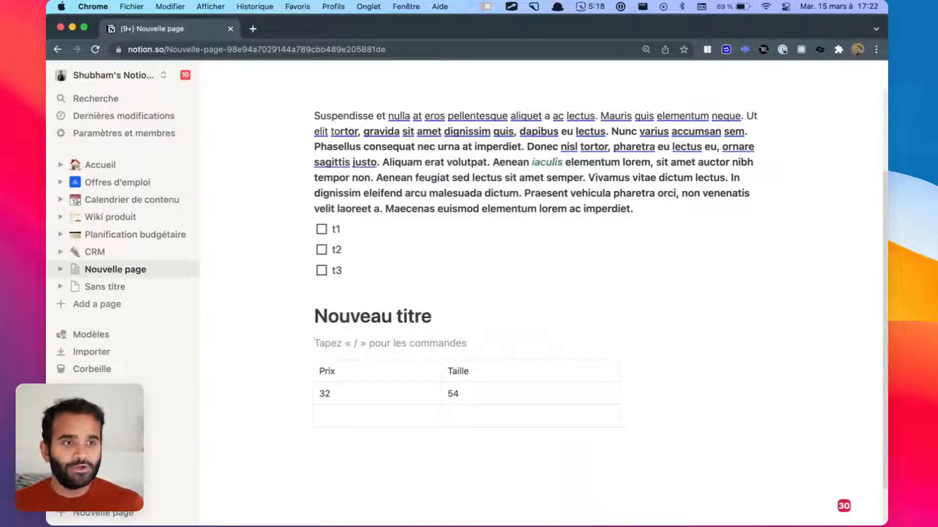
text(## )
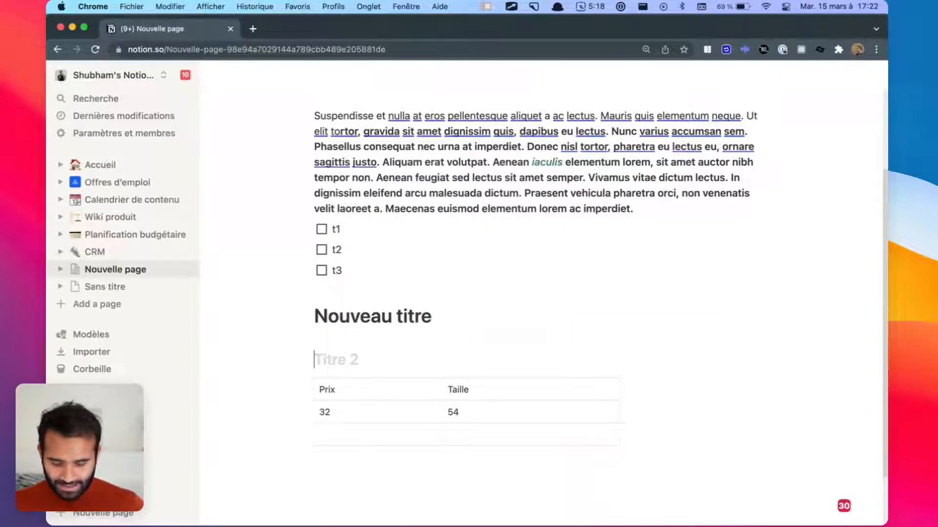
text(nouve)
key(alt+BackSpace)
text(Titre 2)
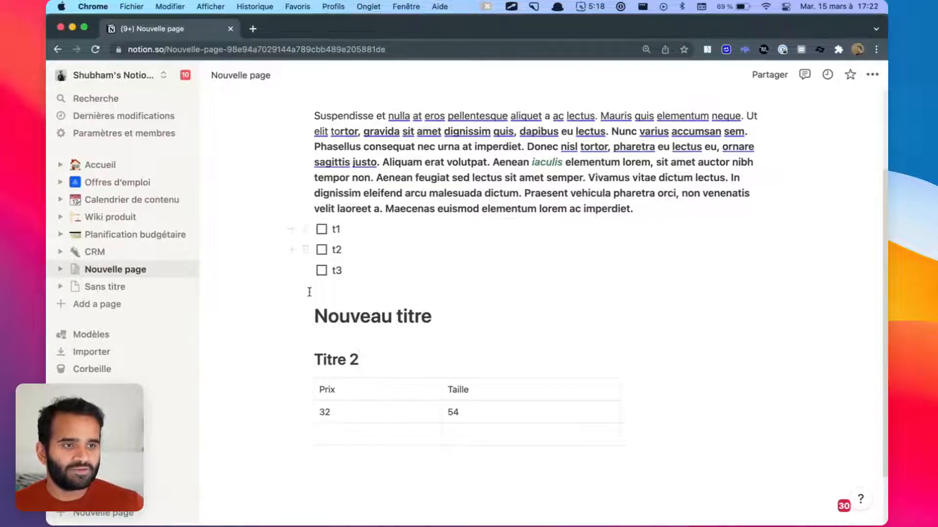
Step: Drag Nouveau titre beside Titre 2, then place the paragraph, t1 and t2 side by side in columns
drag(307, 316, 294, 352)
click(575, 299)
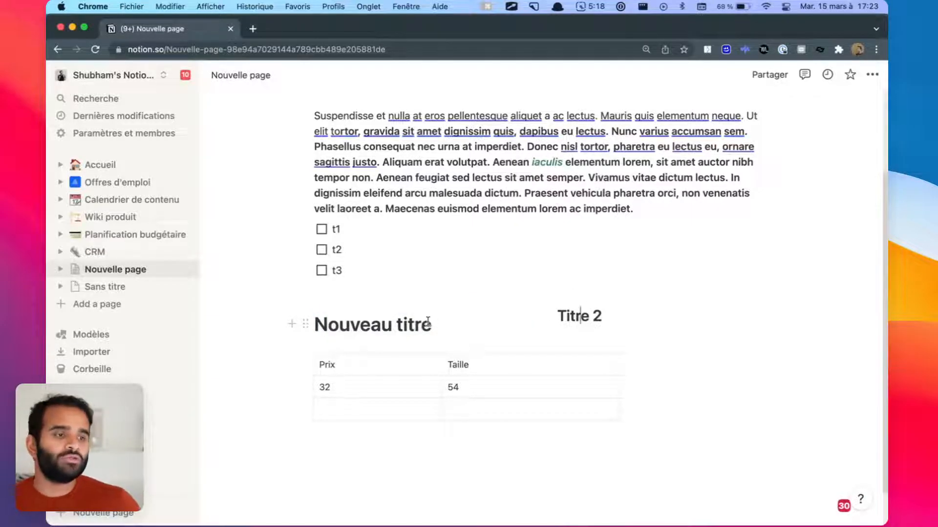
drag(305, 229, 292, 251)
drag(304, 118, 299, 238)
scroll(628, 383, up, 5)
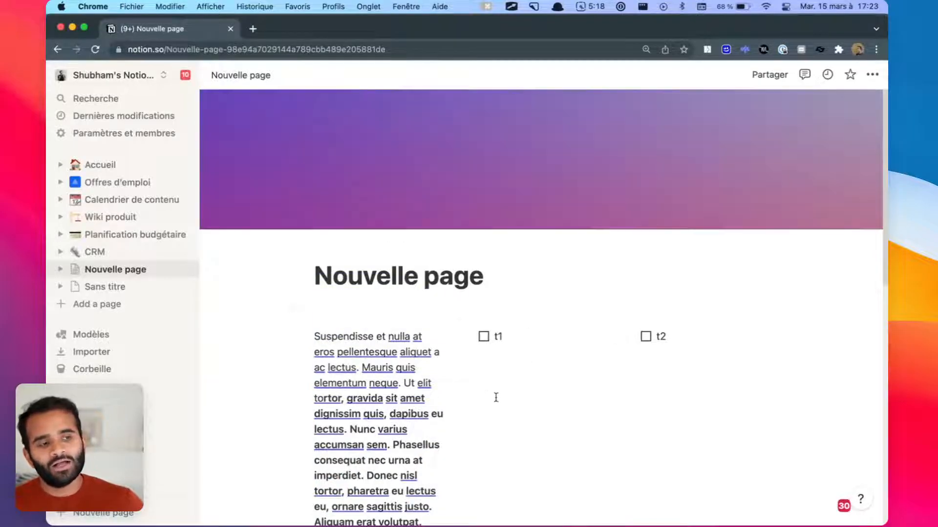
scroll(505, 396, down, 6)
scroll(518, 383, up, 6)
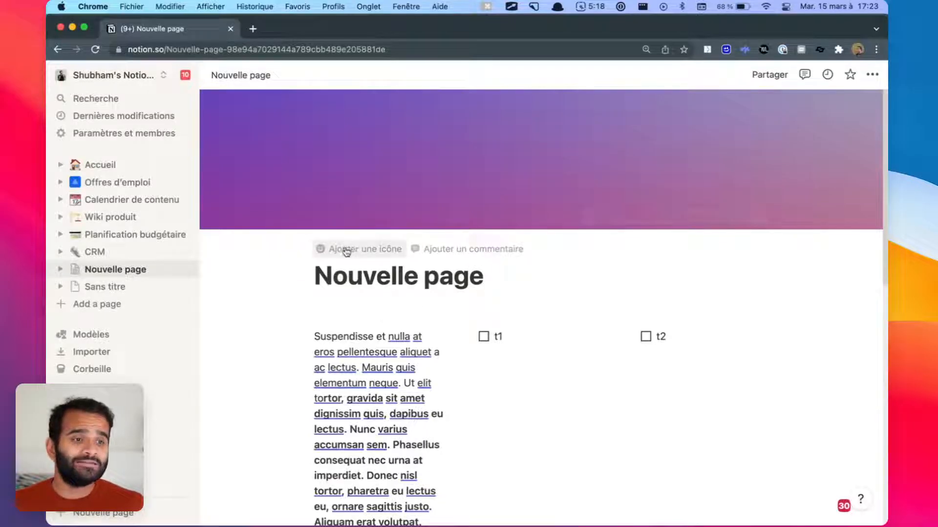
Step: Add a bamboo emoji icon and switch the cover to the pale peach gallery swatch
click(347, 250)
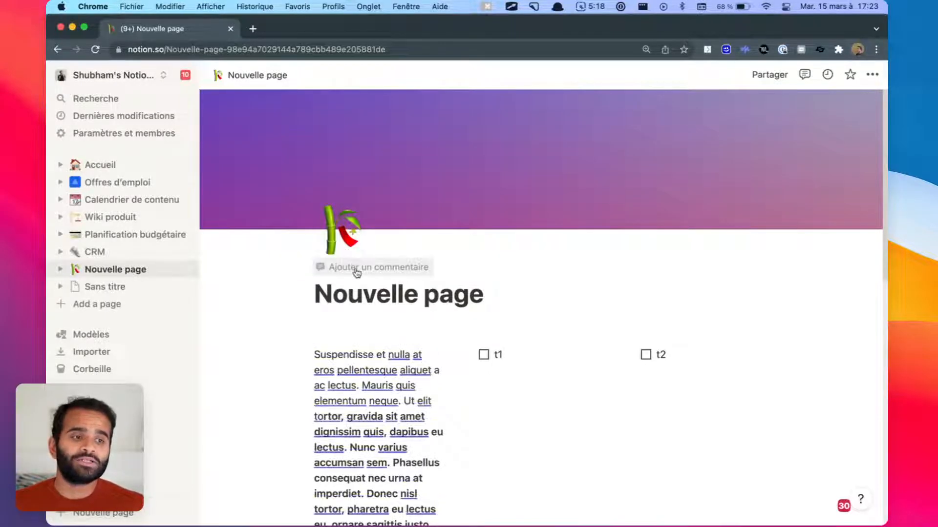
click(685, 218)
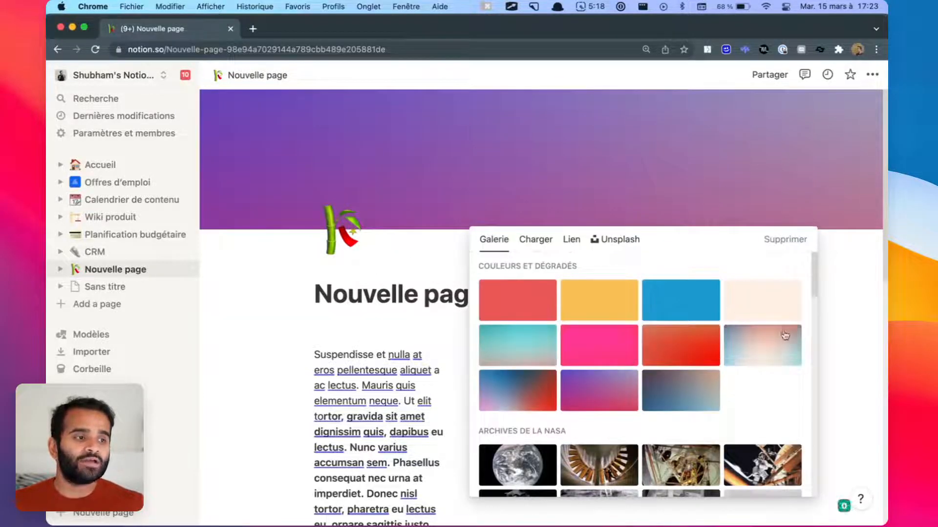
click(785, 338)
click(443, 203)
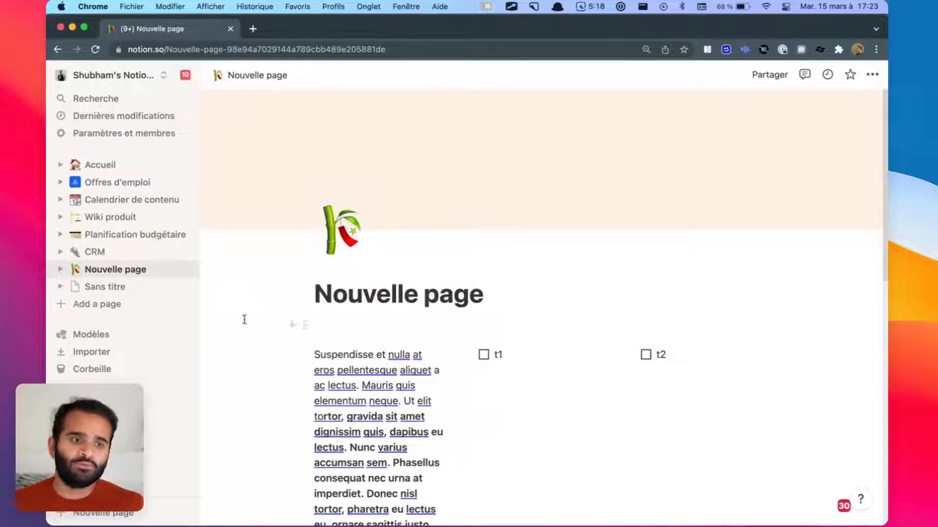
scroll(415, 337, down, 10)
Step: Delete the paragraph and to-dos t1 and t2, then browse to the Offres d'emploi page
drag(743, 403, 322, 302)
key(BackSpace)
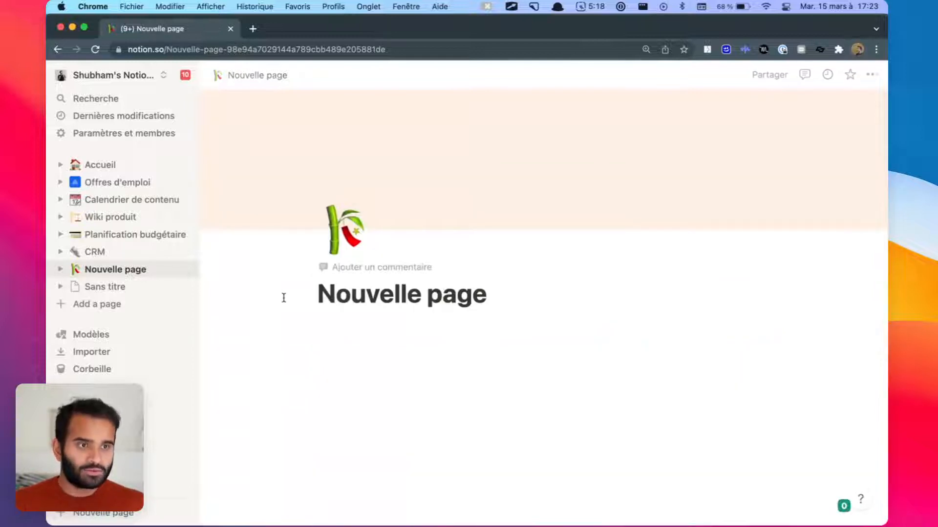
click(126, 253)
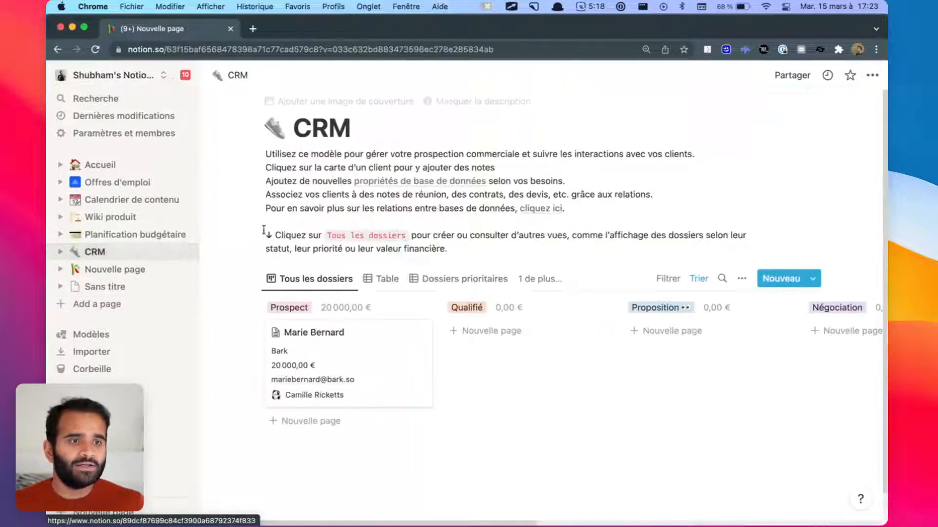
click(112, 205)
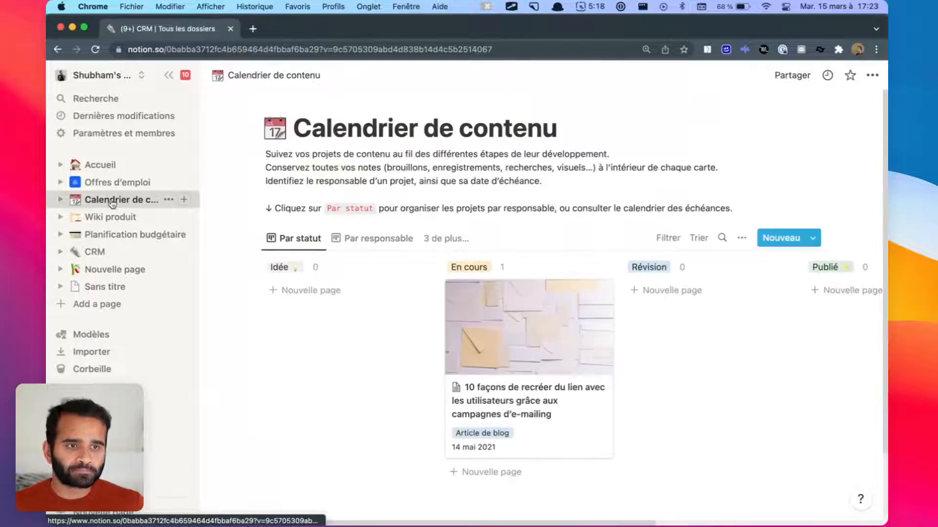
click(113, 183)
Step: Scroll through Offres d'emploi and select the mission paragraph under the Mission heading
scroll(522, 384, down, 1)
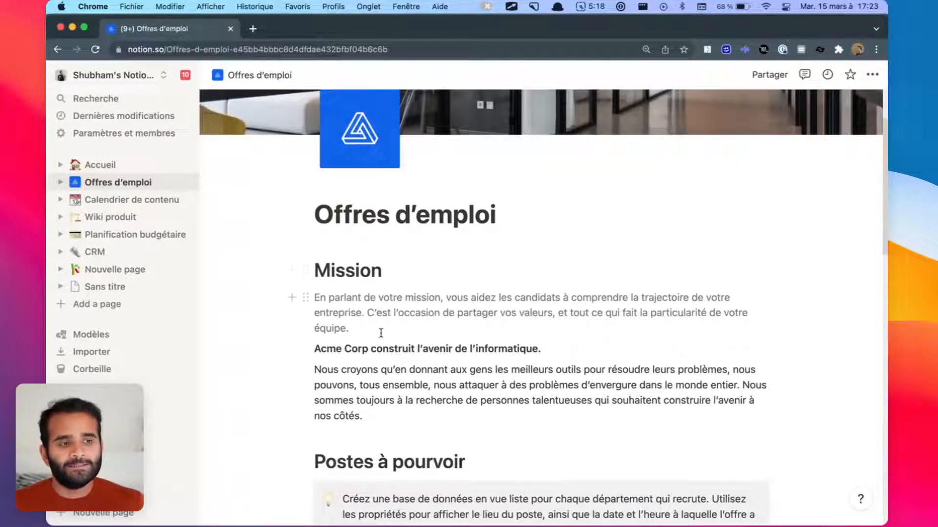
scroll(390, 334, down, 4)
scroll(439, 362, up, 5)
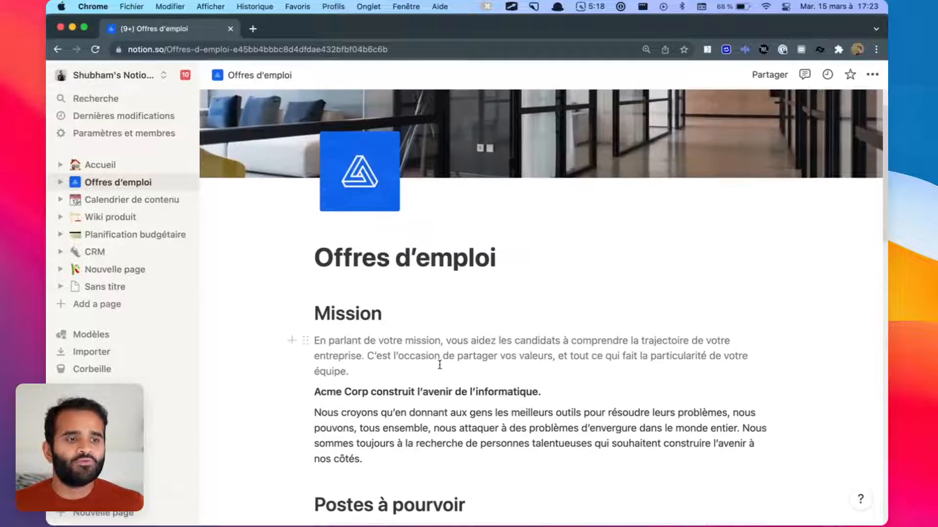
drag(361, 372, 318, 320)
Step: Colour the mission paragraph's text red from its block menu
click(378, 369)
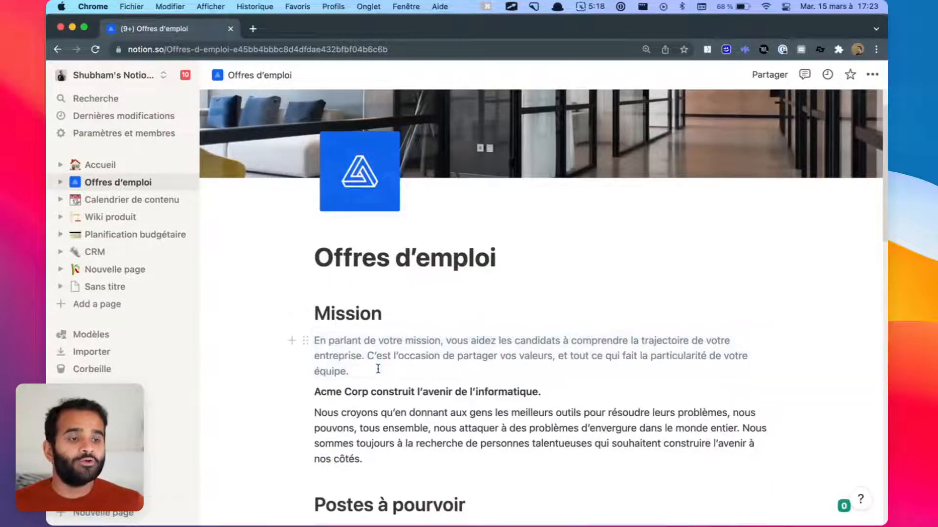
click(308, 341)
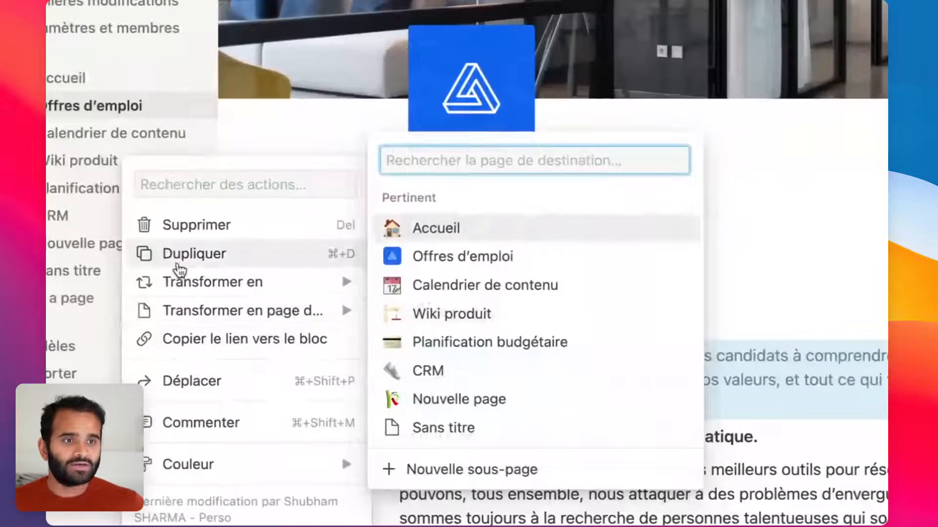
mouse_move(226, 465)
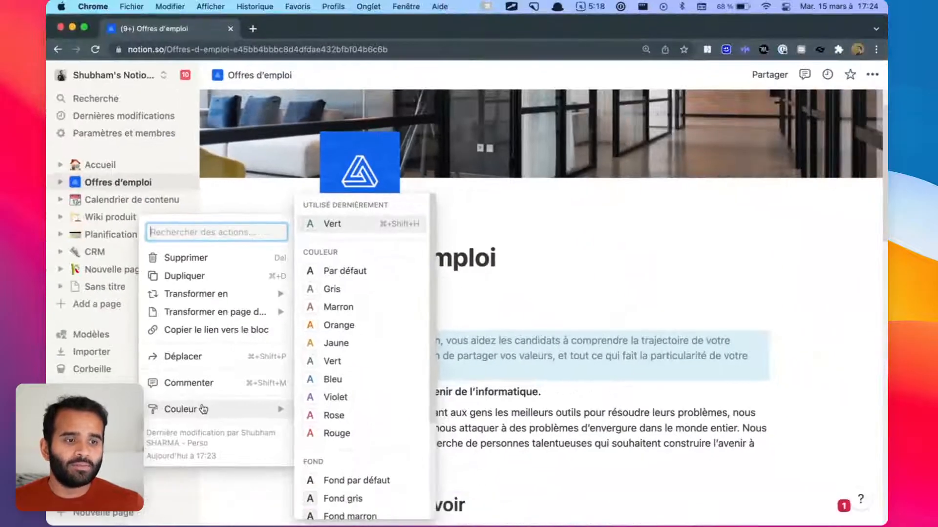
click(342, 433)
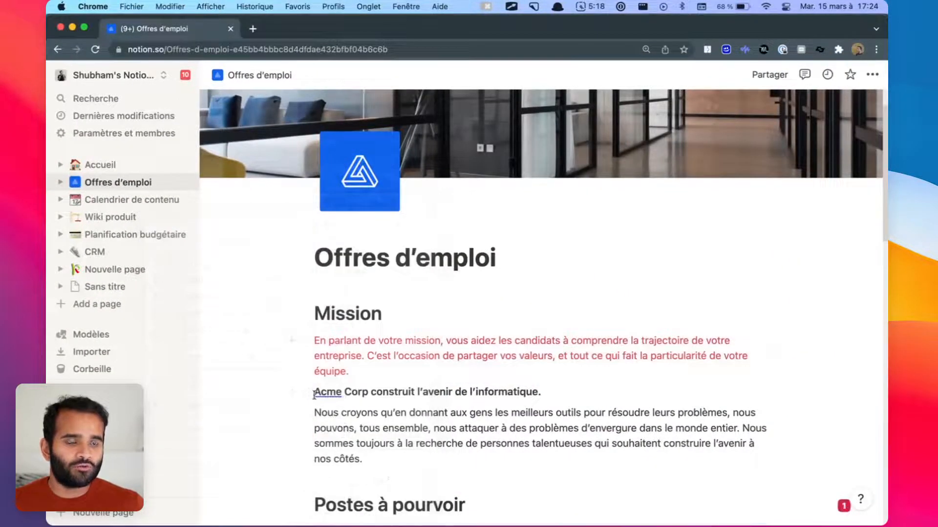
Step: Make the word 'Corp' in the Acme Corp line yellow
double_click(355, 392)
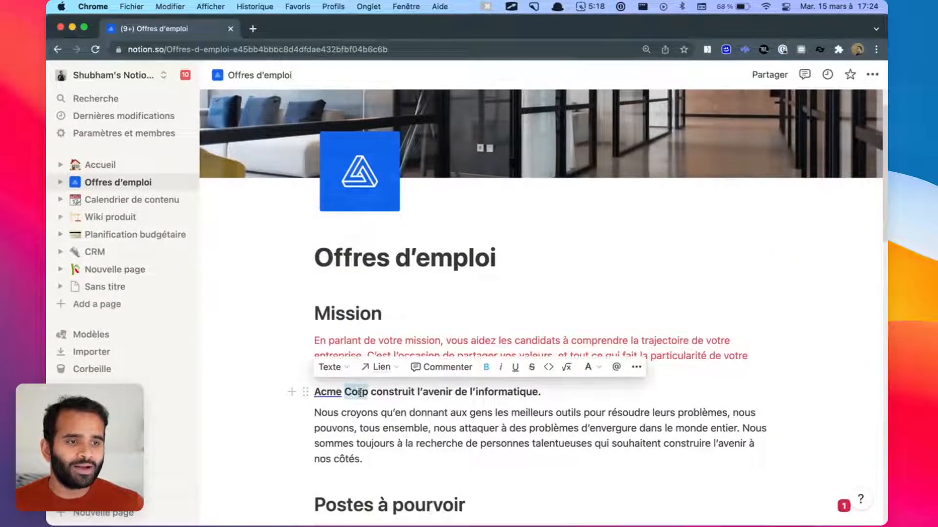
click(588, 367)
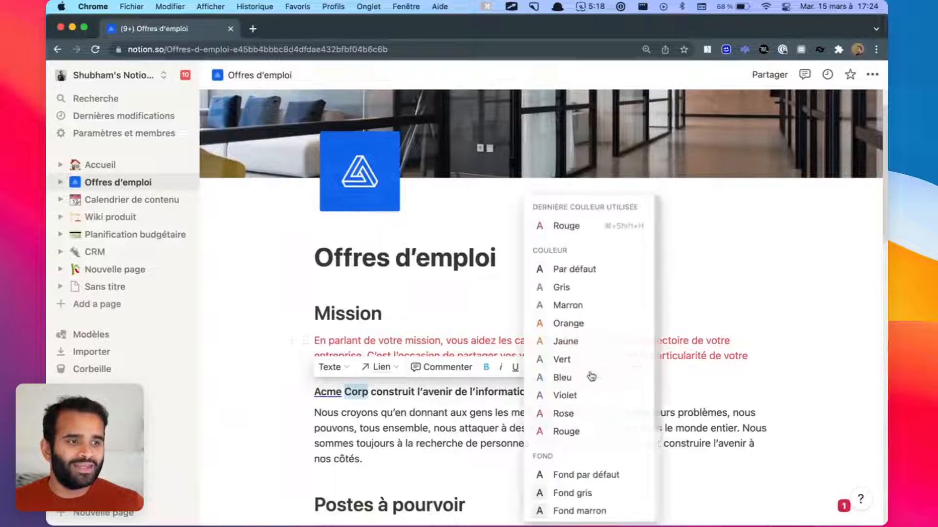
click(586, 340)
click(593, 423)
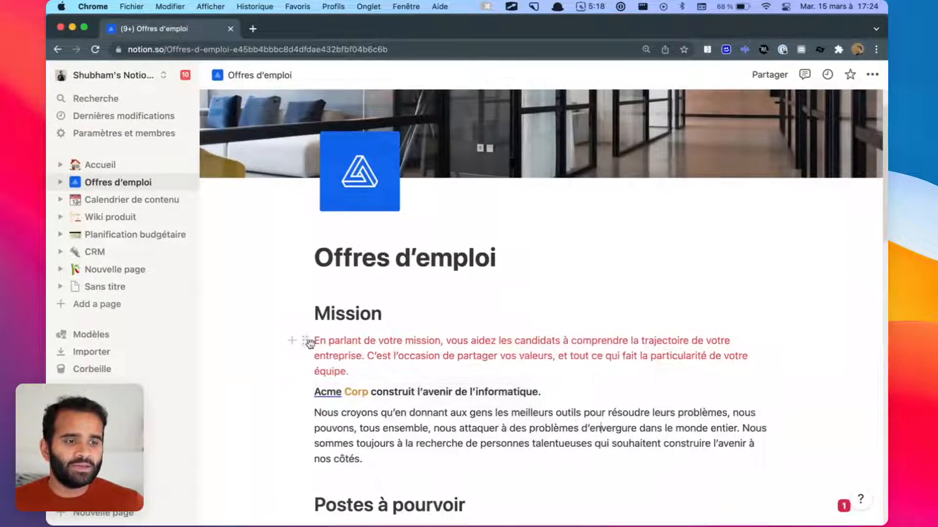
Step: Try turning the mission paragraph into a Titre 2 heading, then undo it
click(308, 342)
mouse_move(276, 294)
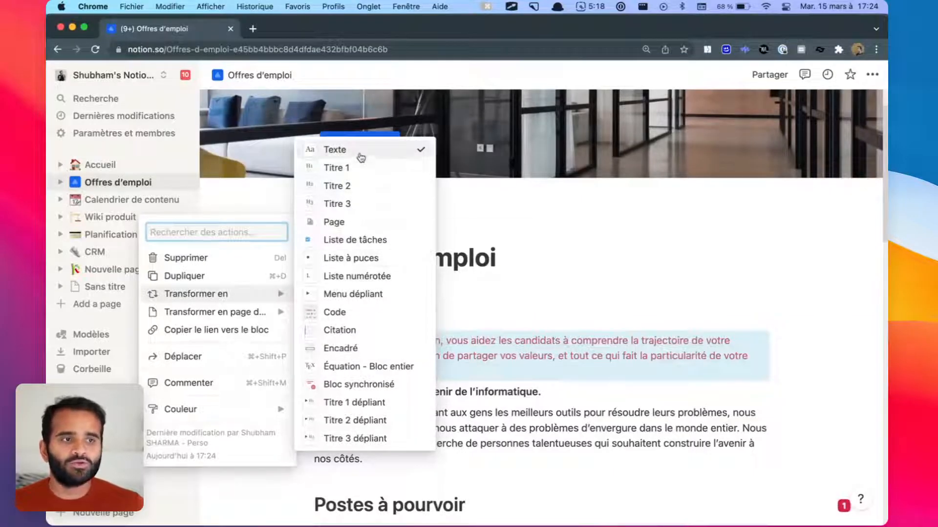
click(404, 186)
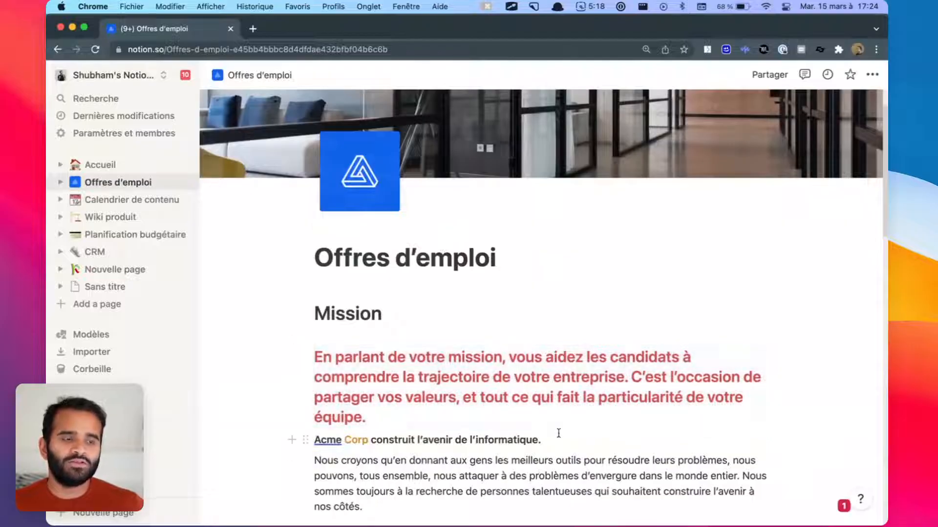
key(super+z)
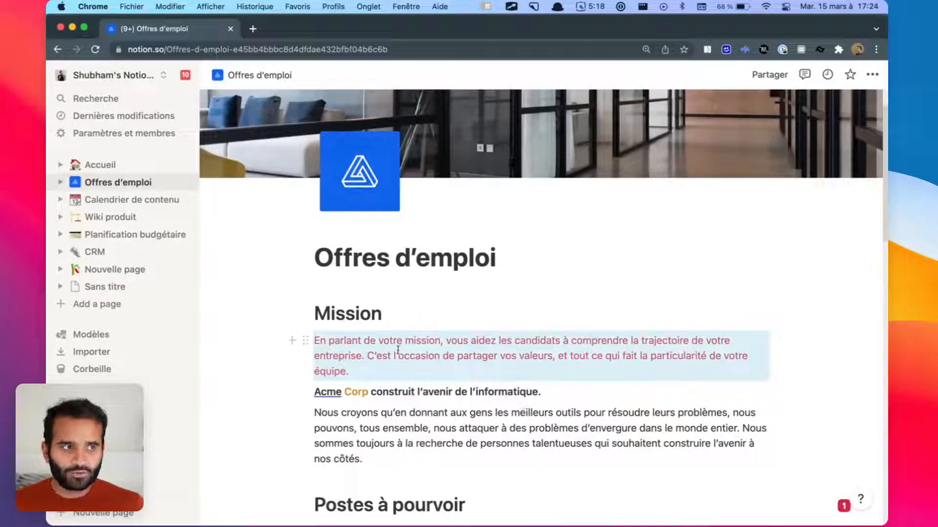
Step: Comment 'il y a des fautes ici' on the red mission paragraph, then view and close the thread
click(304, 341)
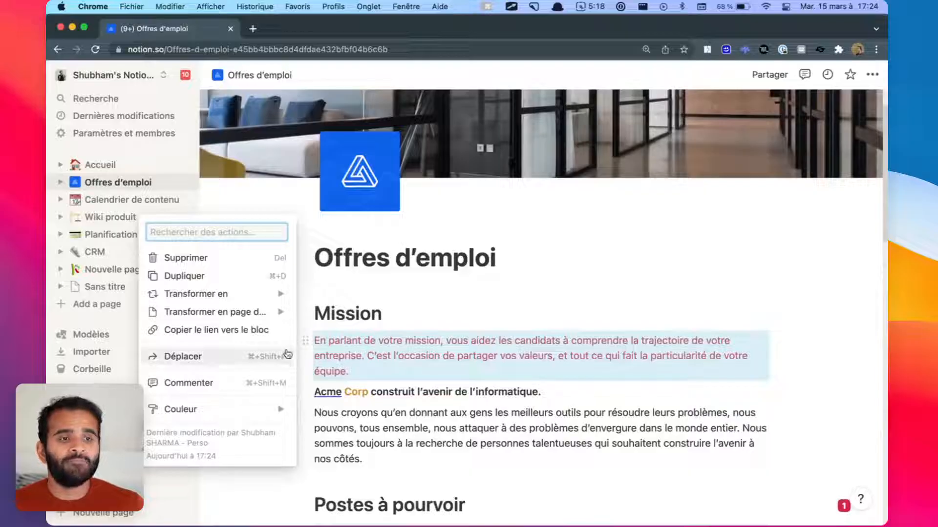
click(276, 382)
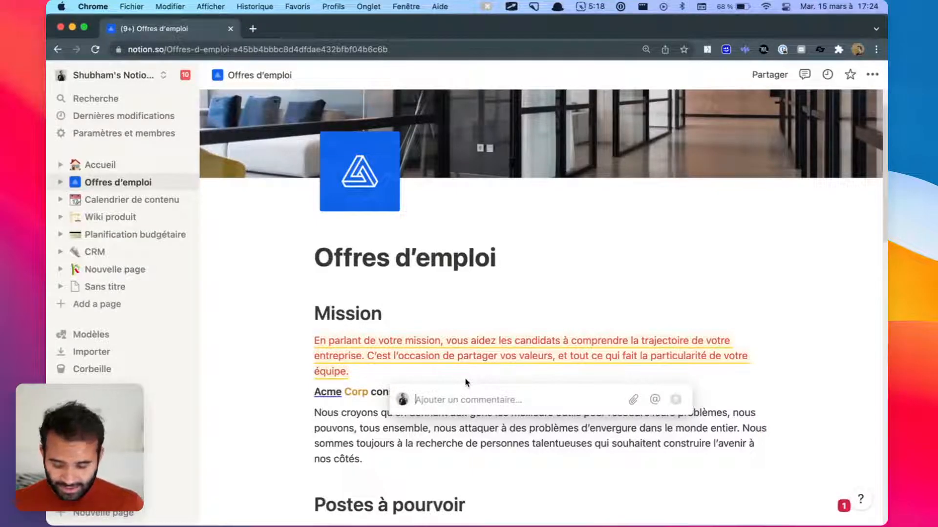
text(il y a des)
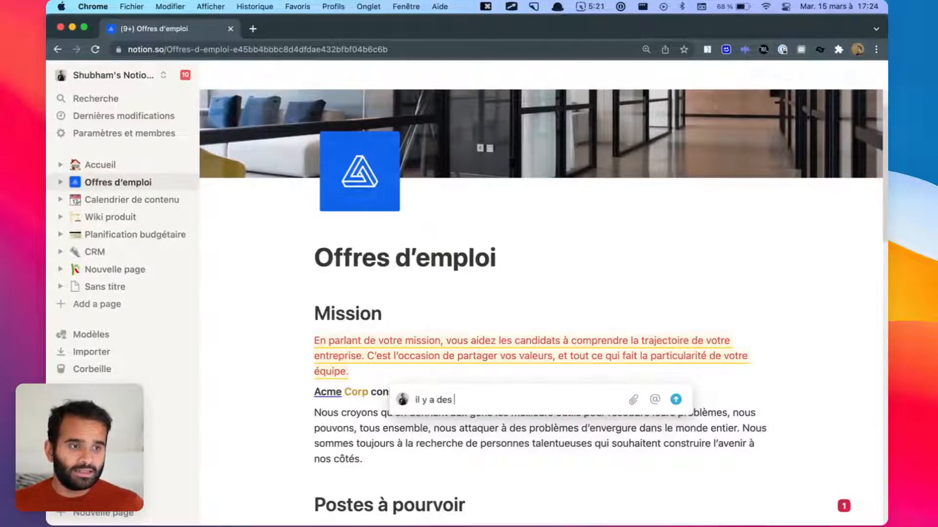
text( fautes ici)
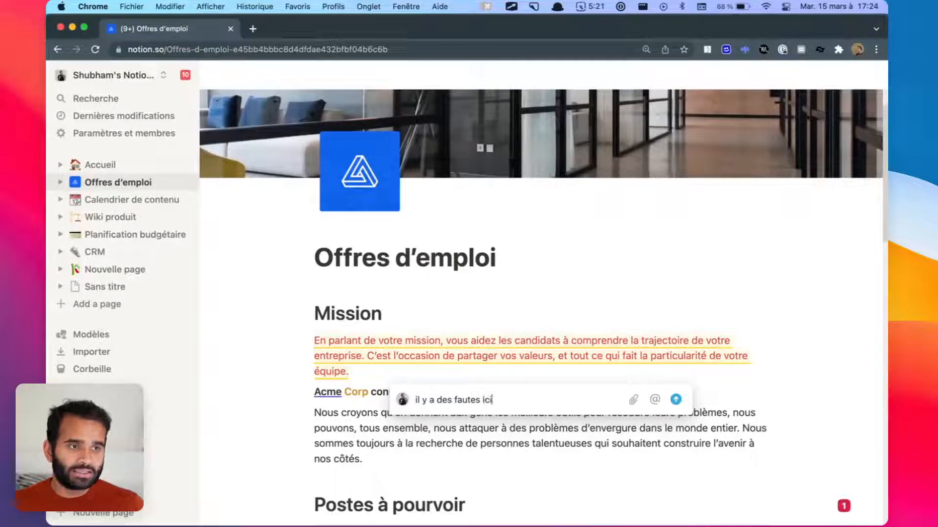
key(Return)
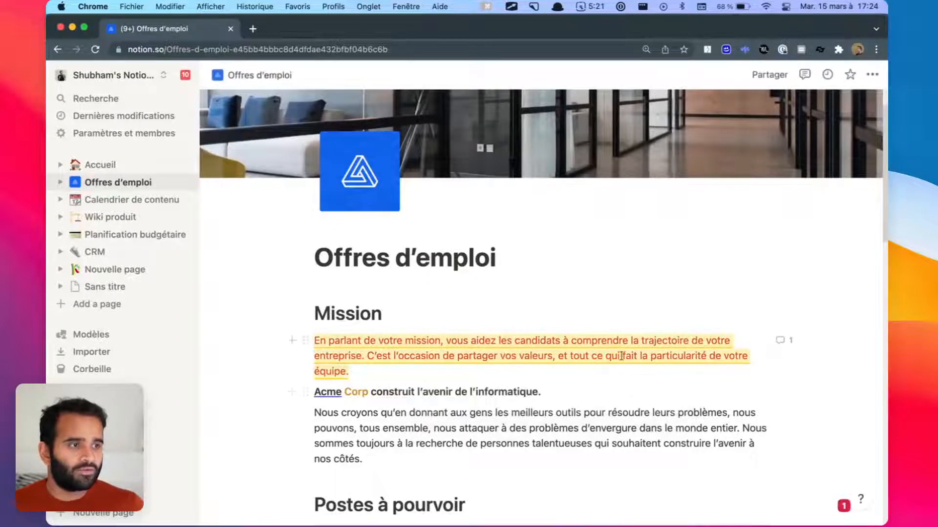
click(789, 341)
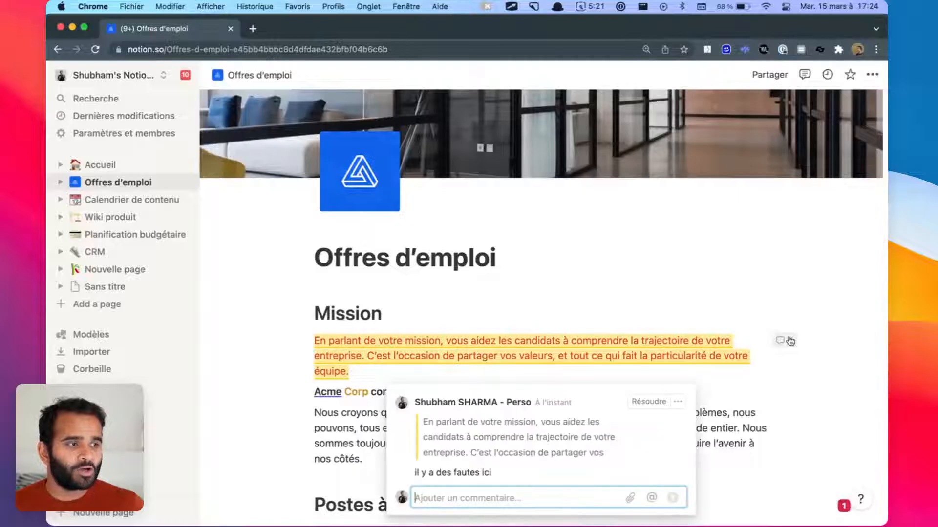
click(773, 320)
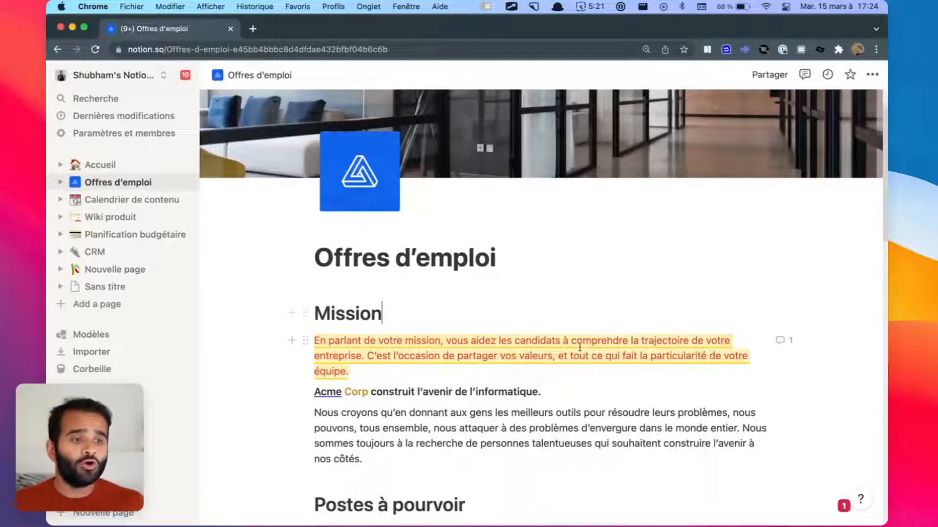
Step: Duplicate the 'Acme Corp construit l'avenir de l'informatique.' line until five copies exist
double_click(399, 392)
click(304, 392)
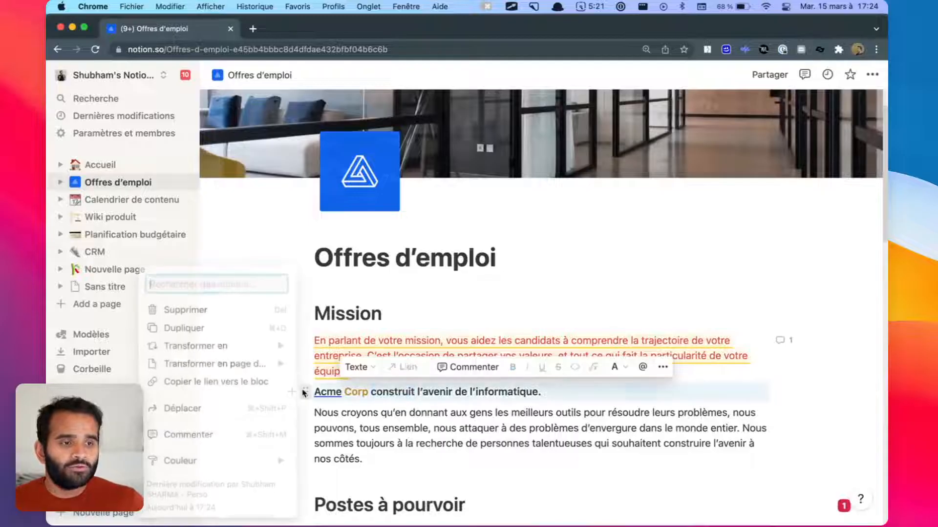
click(259, 328)
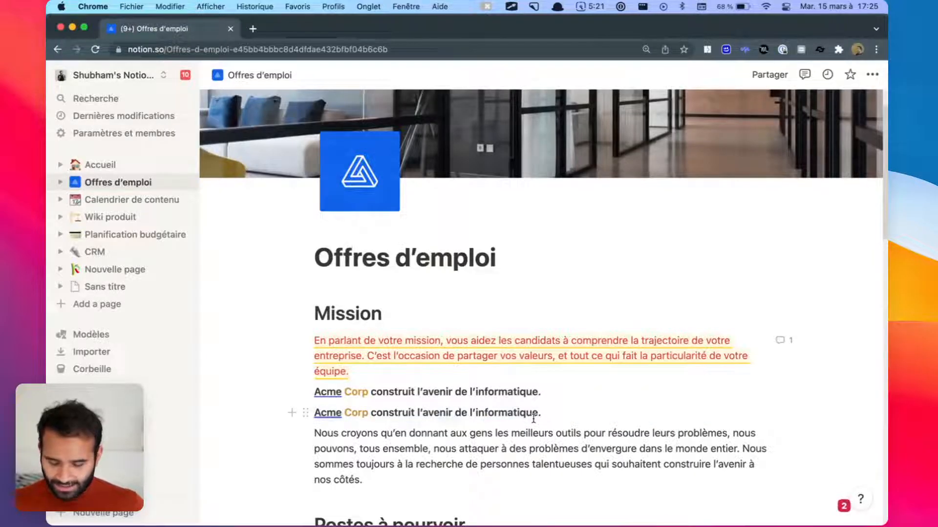
key(ctrl+d)
key(ctrl+d)
key(ctrl+d)
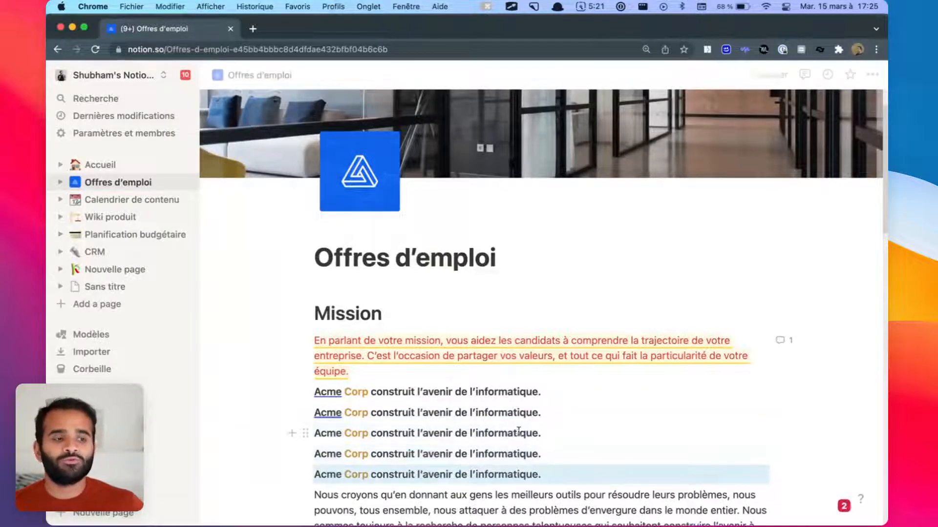
scroll(520, 431, down, 3)
Step: Select words in the Nous croyons paragraph, ending with 'croyons' selected
double_click(449, 359)
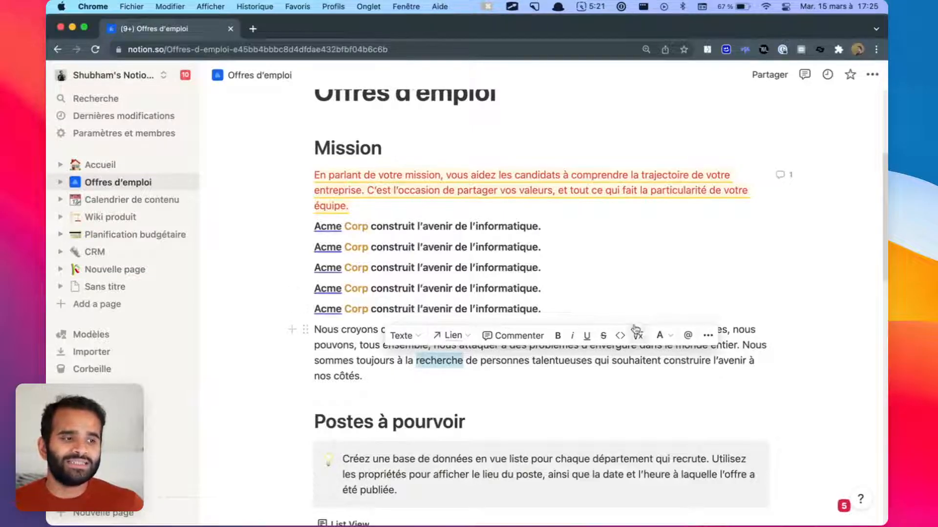
click(706, 337)
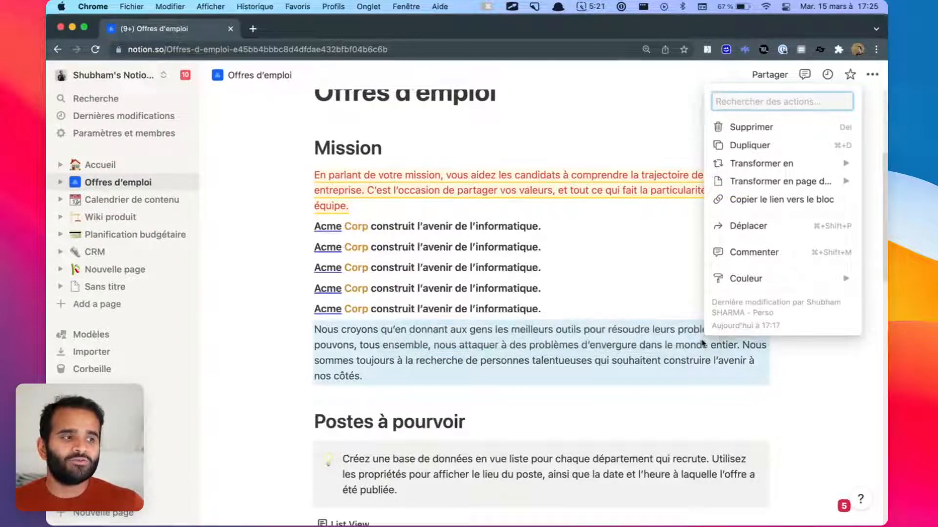
click(596, 361)
double_click(530, 347)
click(522, 357)
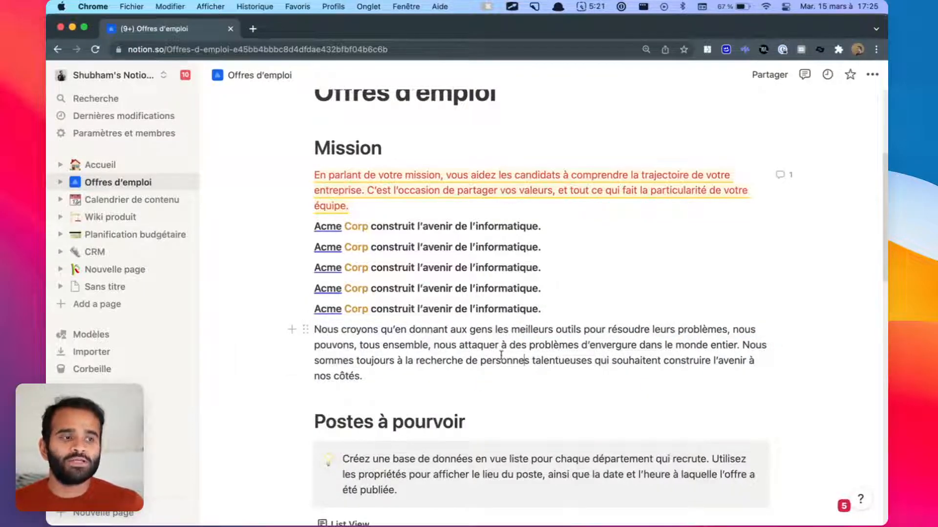
scroll(501, 357, up, 5)
scroll(501, 357, down, 5)
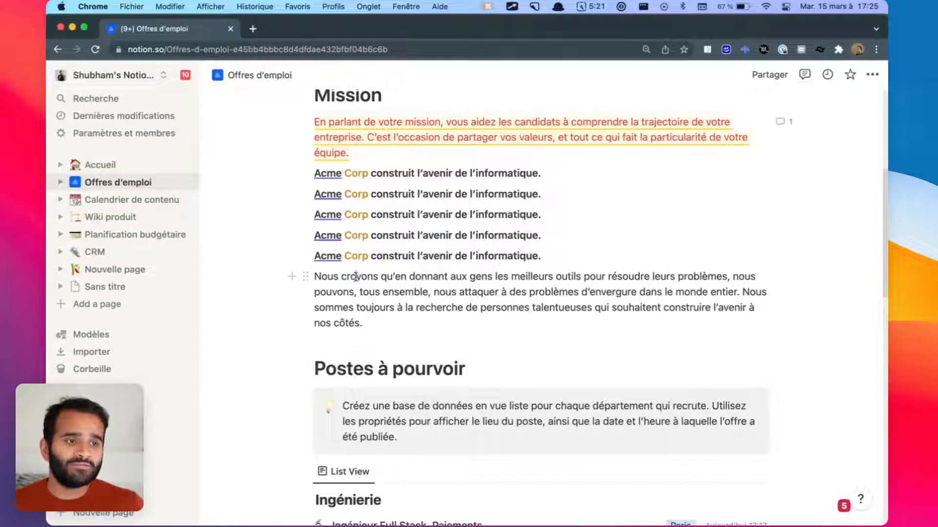
double_click(356, 276)
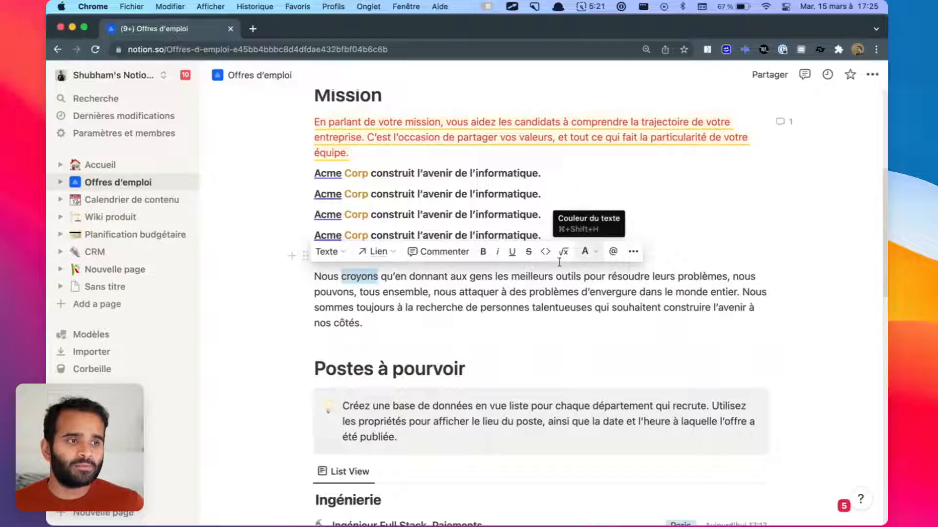
Step: Start a comment on 'croyons', browse @ mention suggestions, then discard the unfinished comment
click(449, 259)
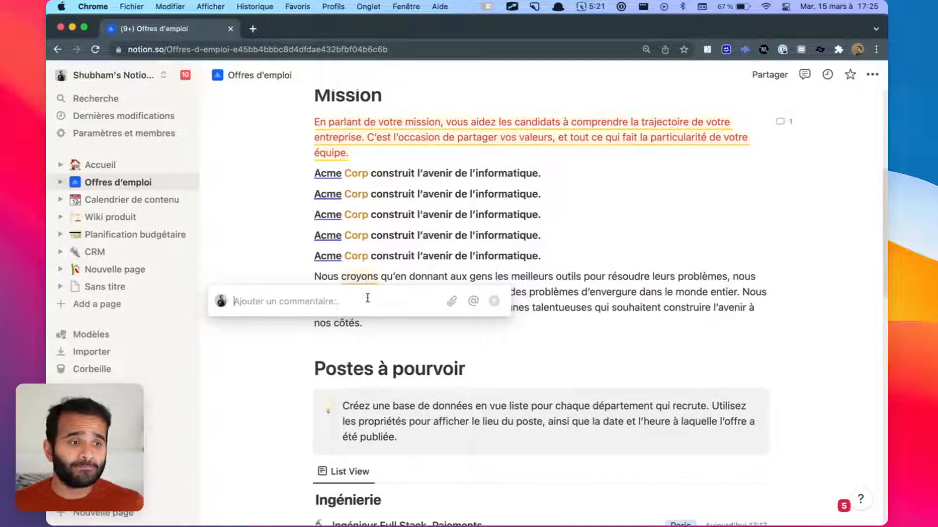
text(@)
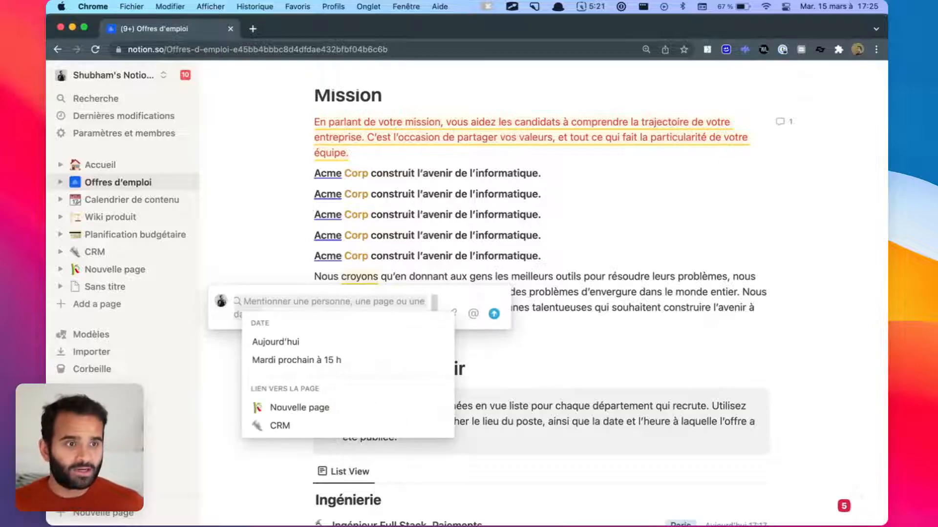
key(Down)
key(Down)
key(Down)
key(Down)
key(Up)
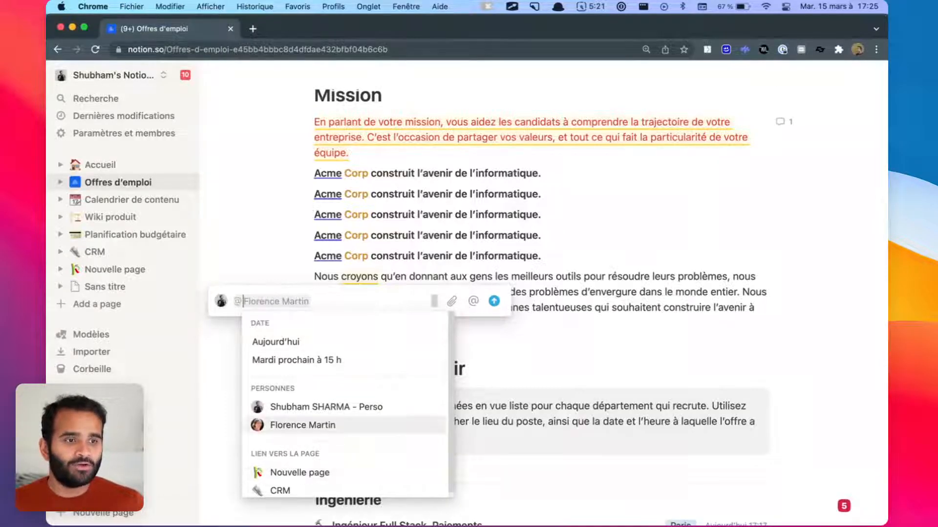
key(Up)
key(Down)
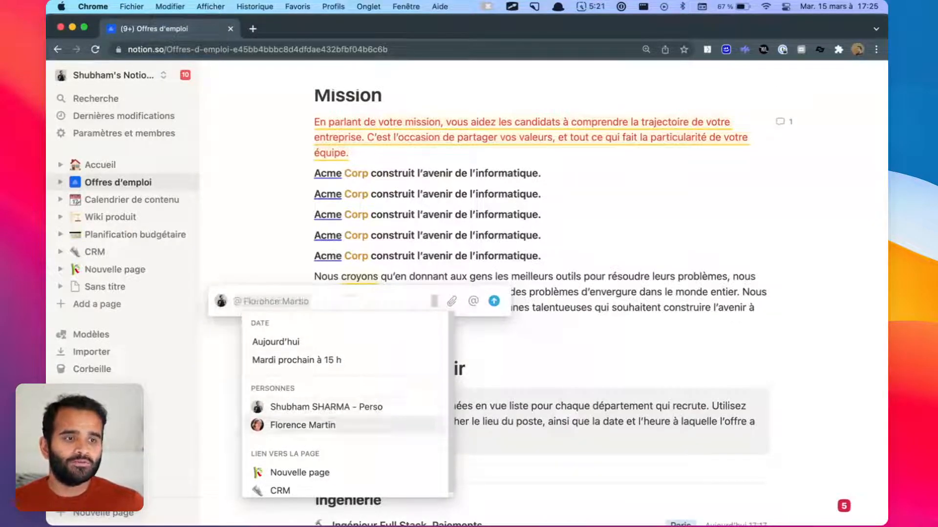
key(Escape)
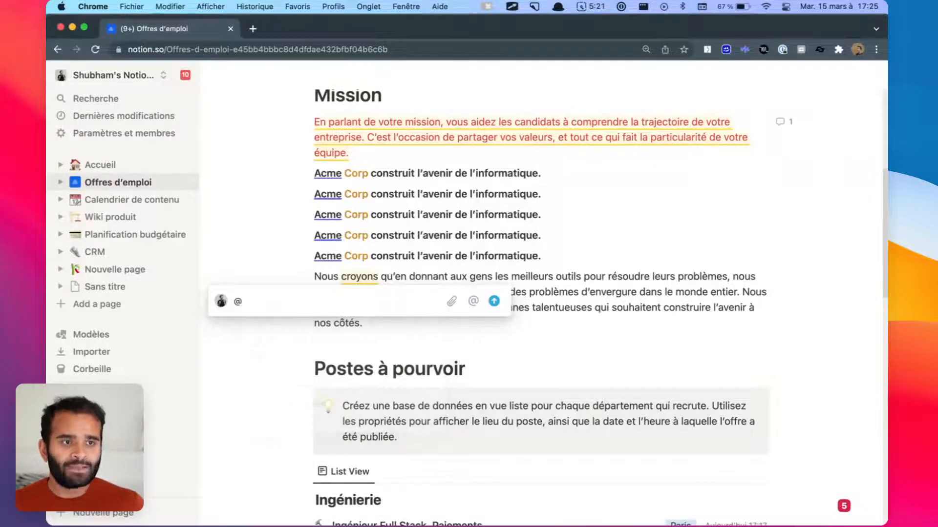
click(668, 266)
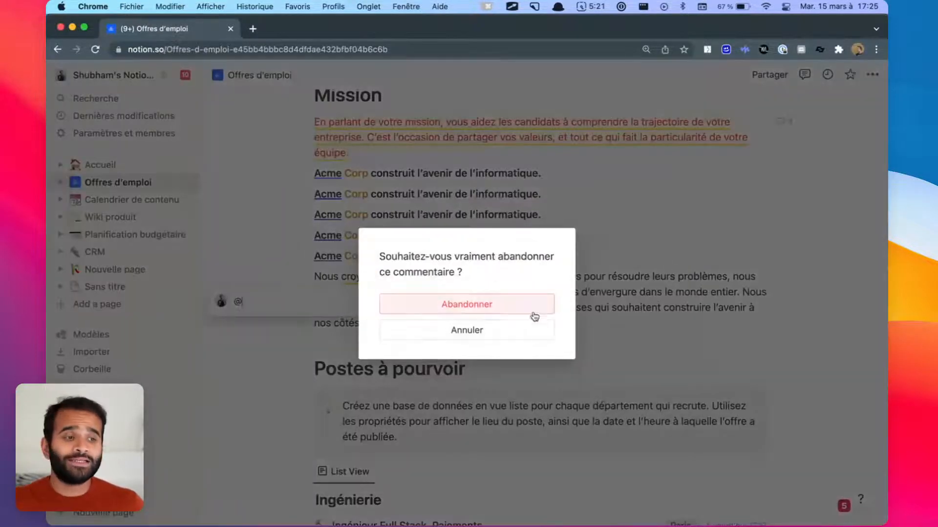
click(532, 308)
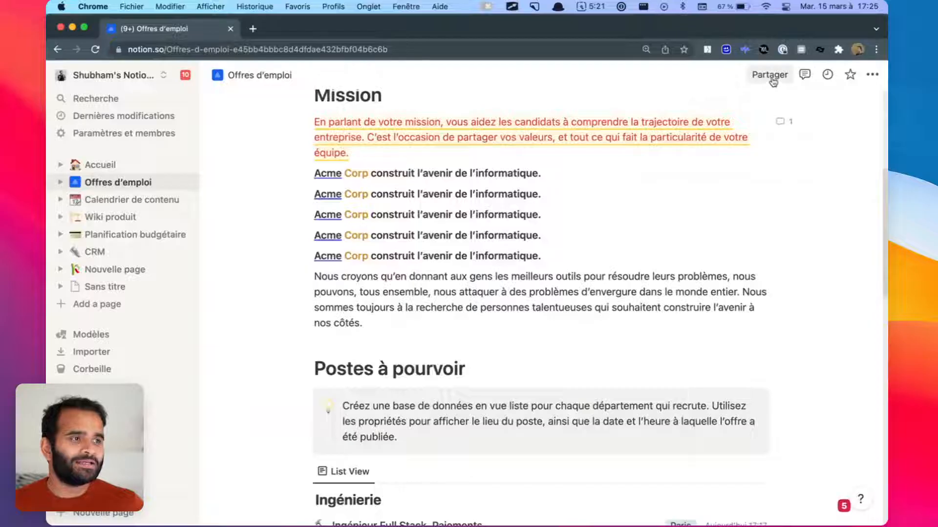
Step: Open the page's sharing options and type an e-mail address to invite, then clear it and close the invite
click(759, 78)
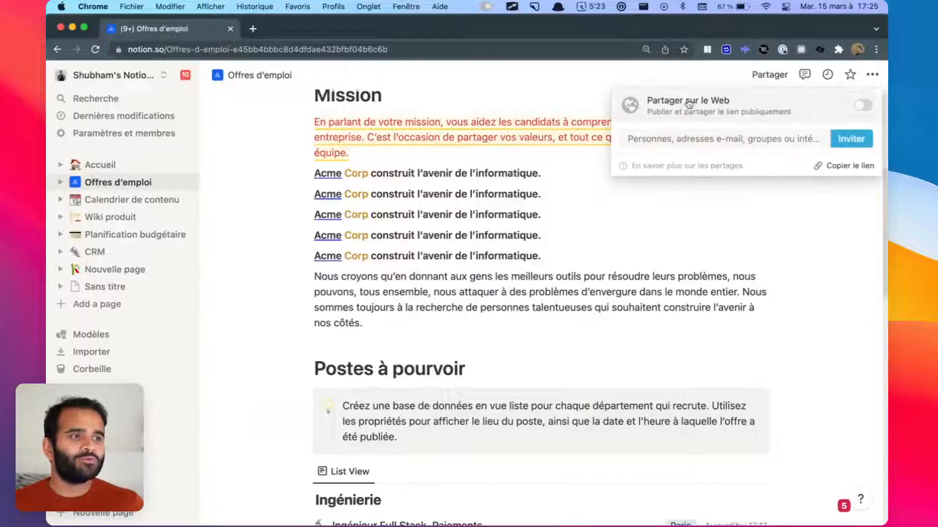
click(708, 148)
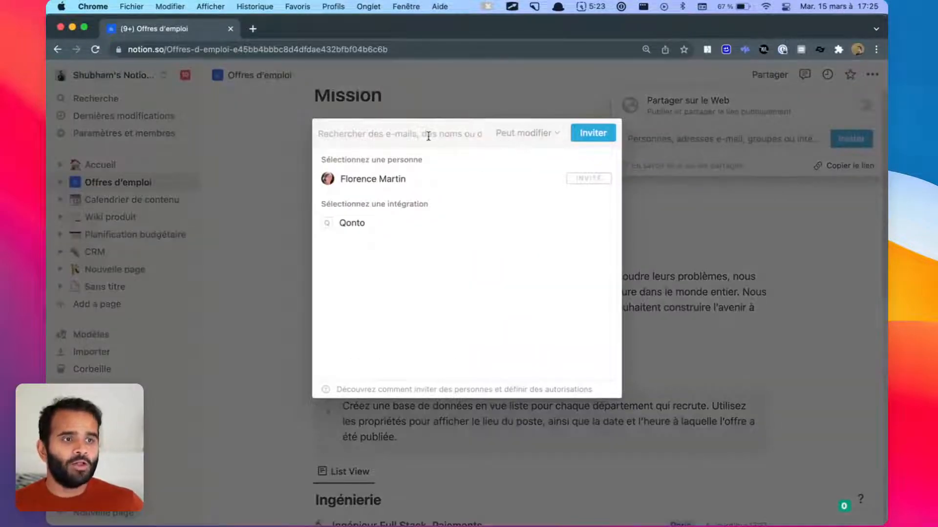
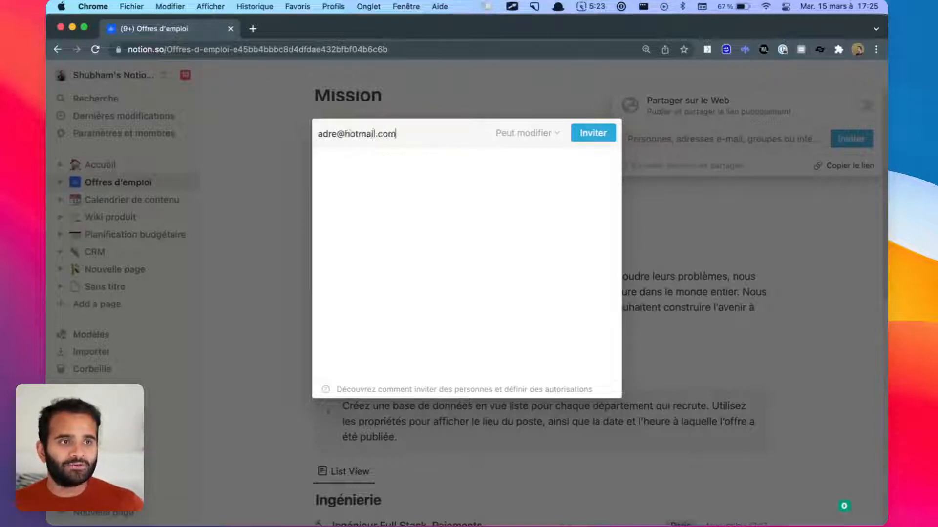
key(super+a)
key(BackSpace)
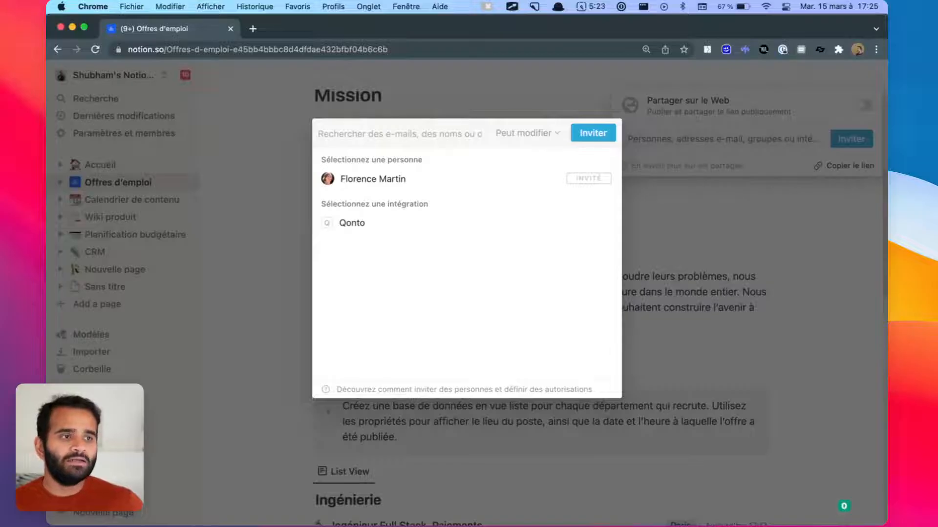
key(Escape)
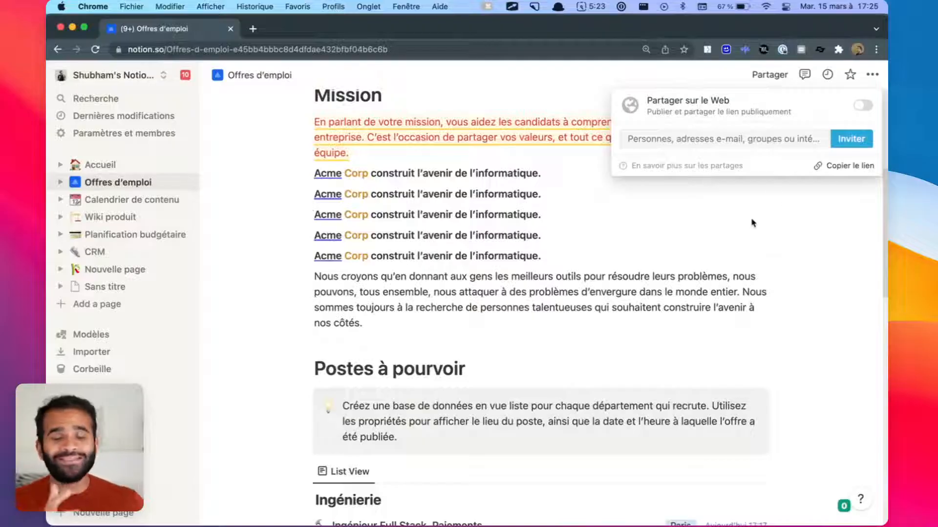
key(super+shift+a)
mouse_move(584, 71)
mouse_down()
mouse_move(723, 151)
mouse_move(884, 187)
mouse_move(886, 198)
mouse_up()
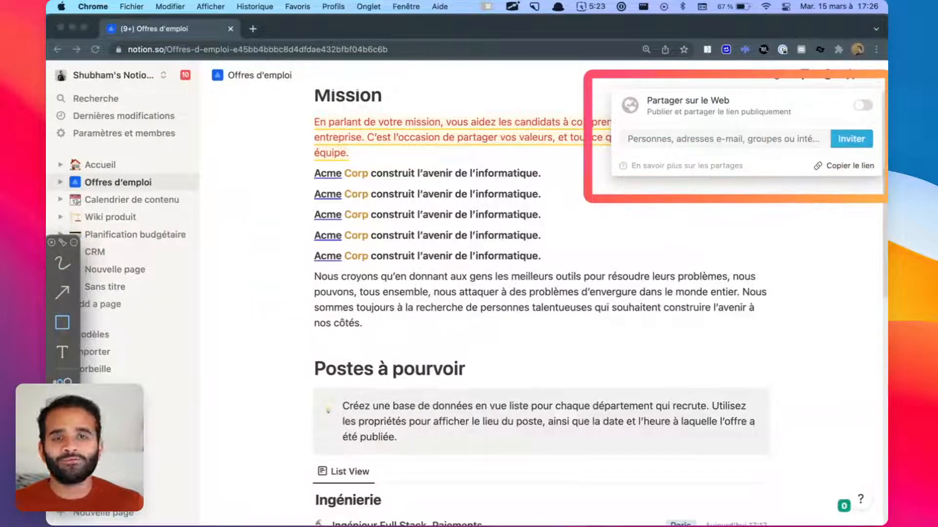
key(Escape)
Step: Turn on Partager sur le Web and load the public link in a private window, then close it
click(863, 105)
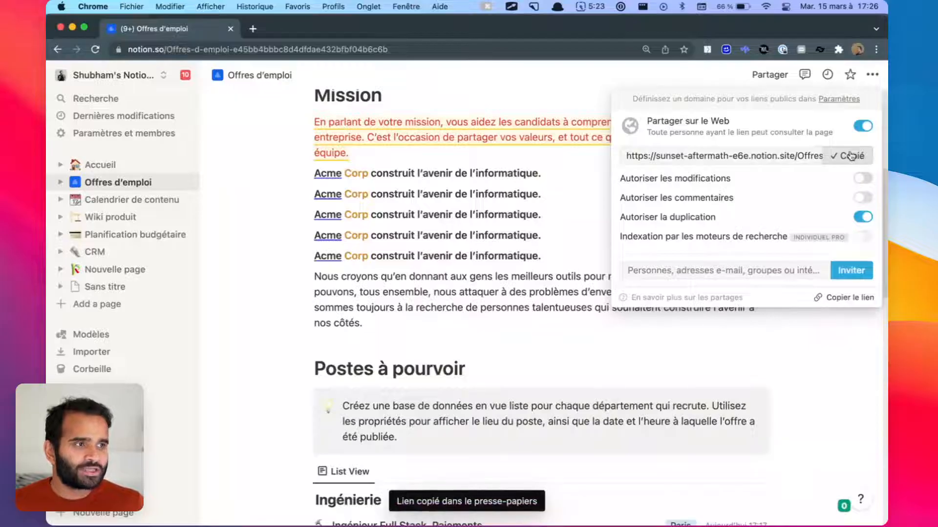
key(super+shift+n)
text(sunset-aftermath-e6e.notion.site/Offres-d-emploi-e45bb4bbbc8d4dfdae432bfbf04b6c6b)
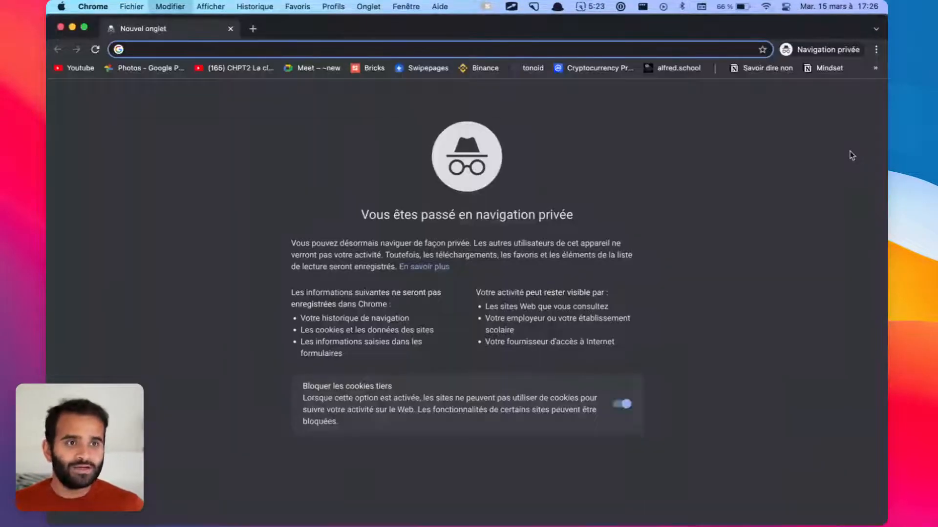
key(Return)
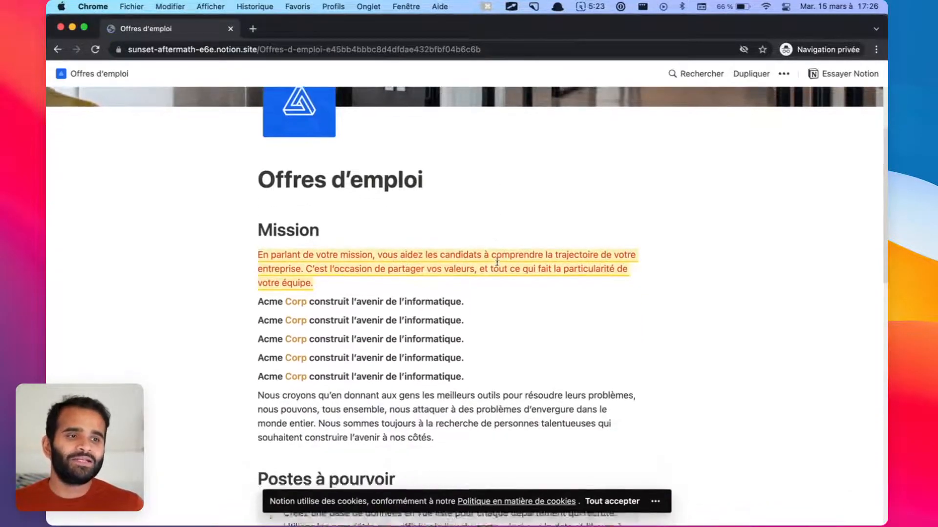
scroll(498, 264, up, 5)
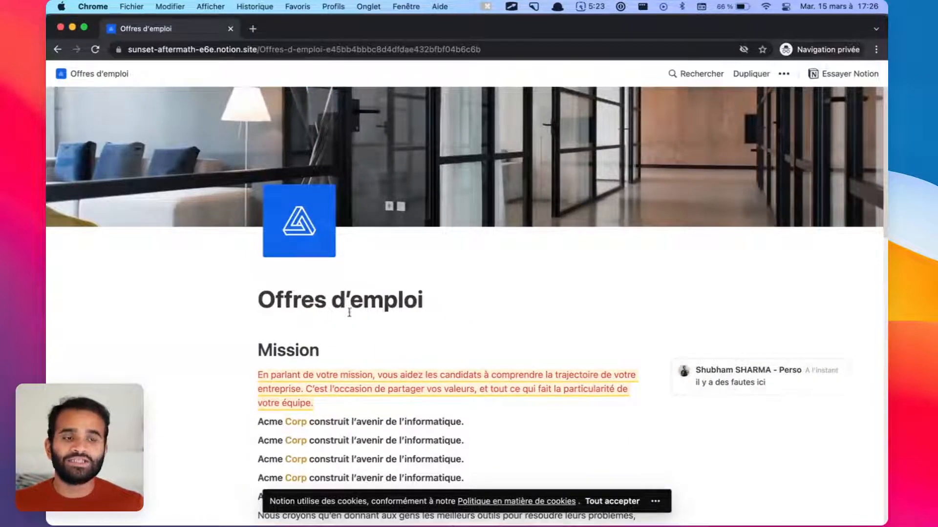
click(61, 28)
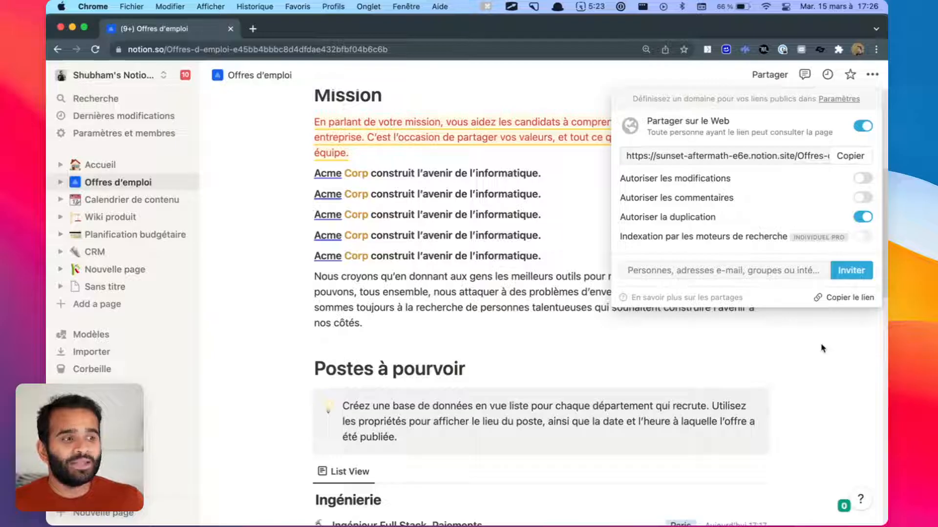
Step: Switch off Autoriser la duplication for the published page and close the sharing options
click(861, 222)
mouse_move(861, 240)
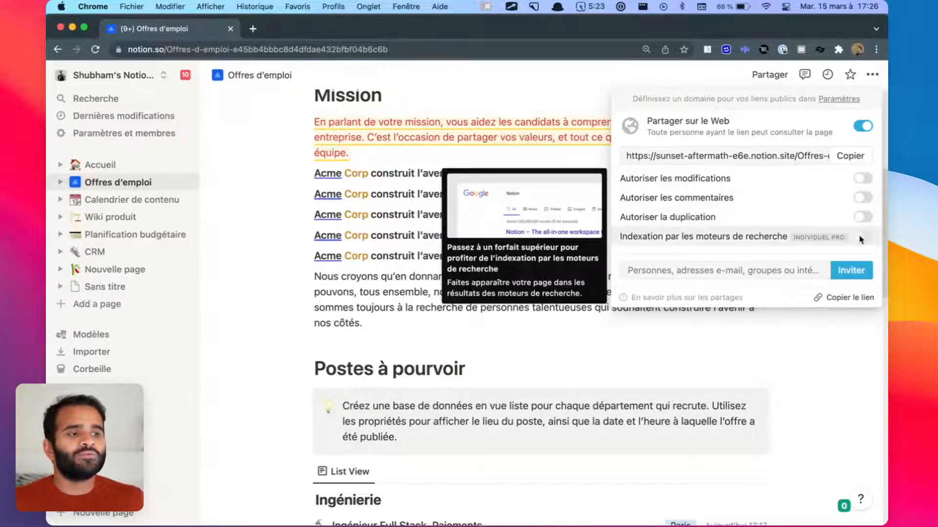
click(835, 378)
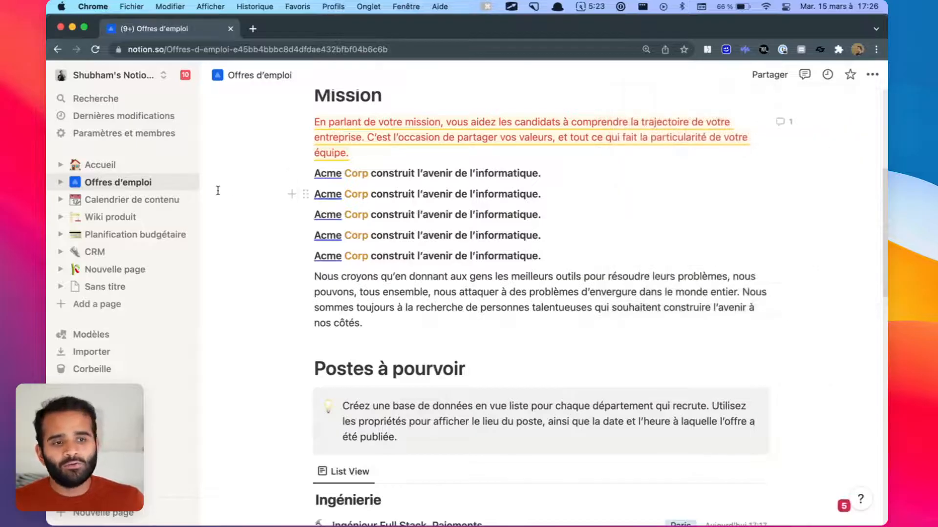
key(ctrl+a)
mouse_move(50, 63)
mouse_down()
mouse_move(153, 458)
mouse_move(182, 524)
mouse_move(201, 516)
mouse_up()
key(Escape)
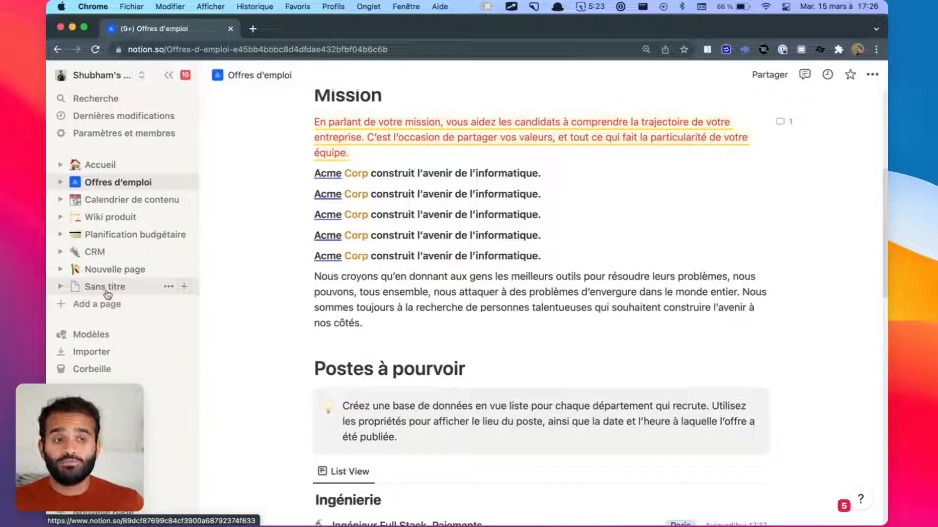
Step: Add a sub-page titled 'Bonjour' inside the Sans titre page
click(131, 291)
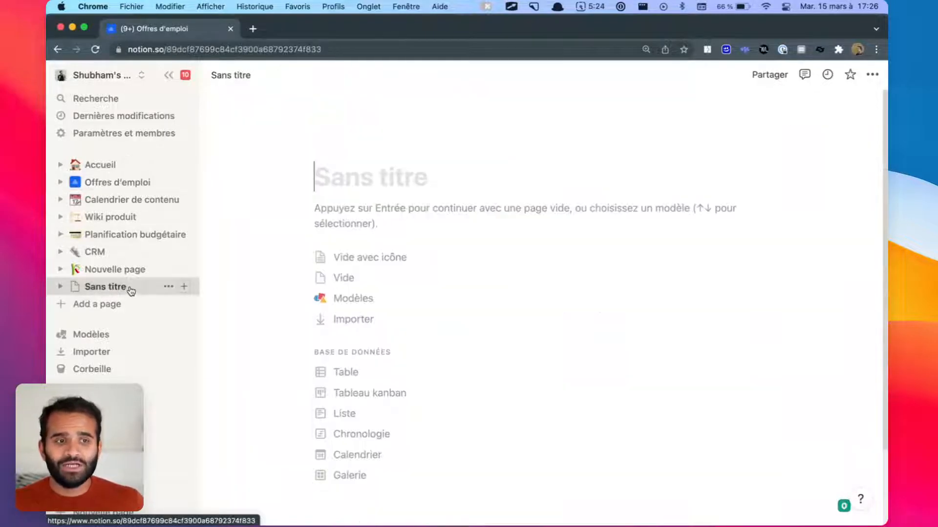
click(332, 209)
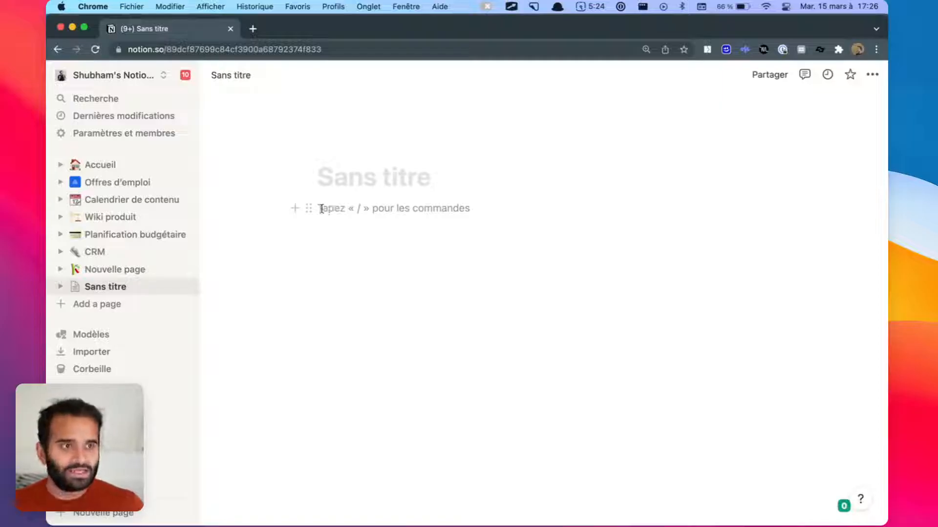
text(/)
click(384, 290)
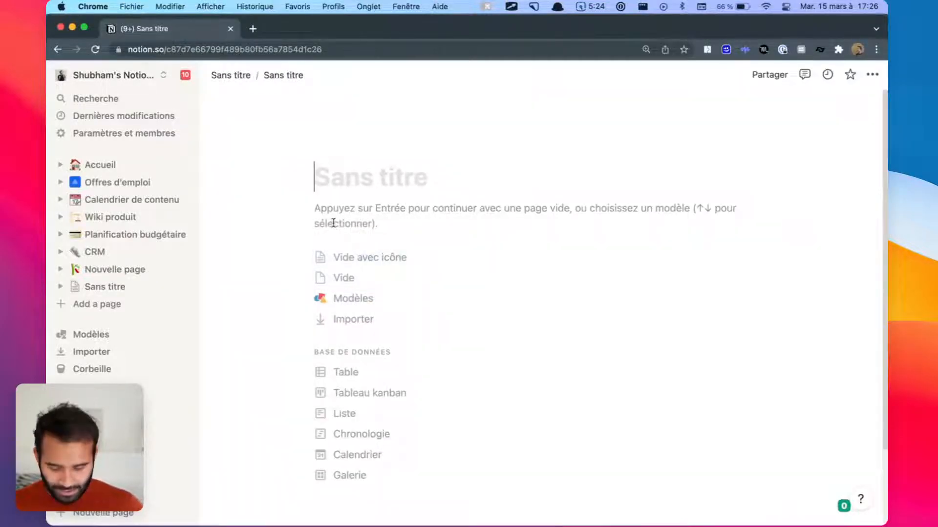
text(Bonjour)
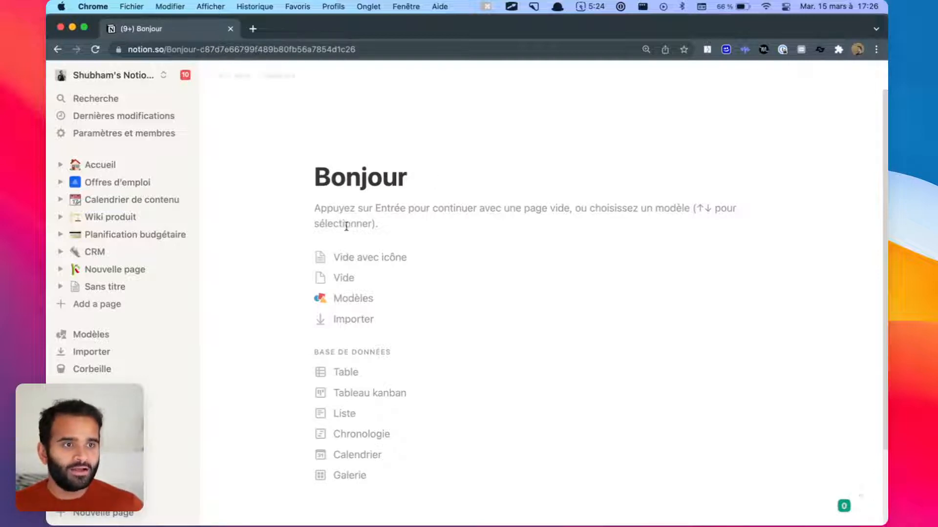
key(Return)
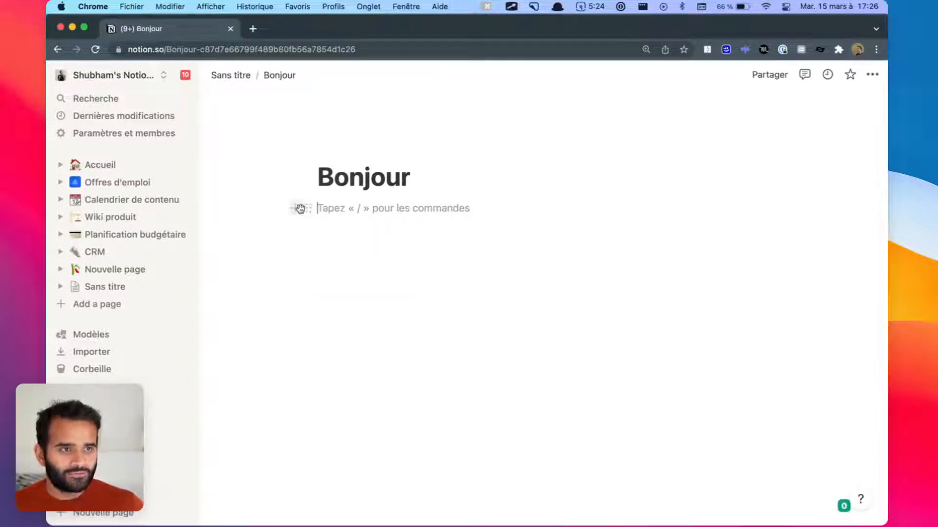
Step: Add a sub-page titled 'Bonjour 2' inside Bonjour
click(295, 208)
click(372, 284)
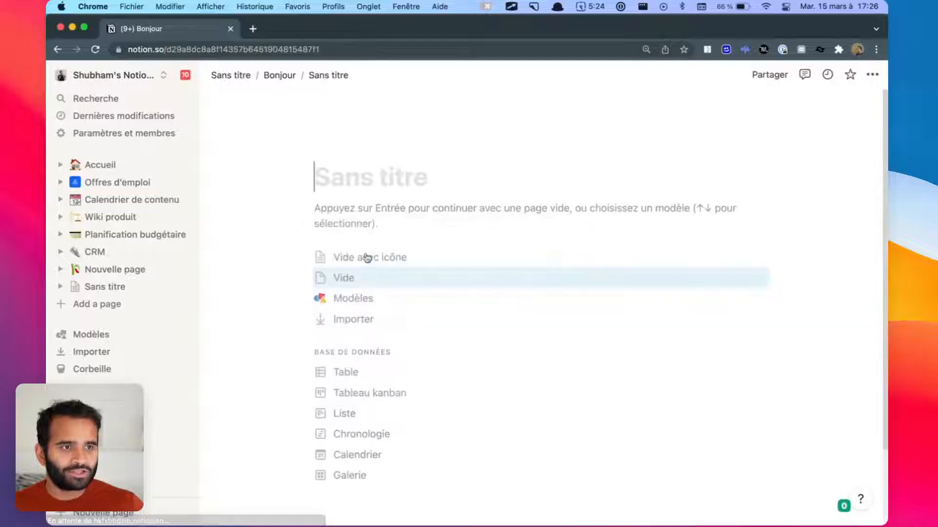
text(Bonjour 2)
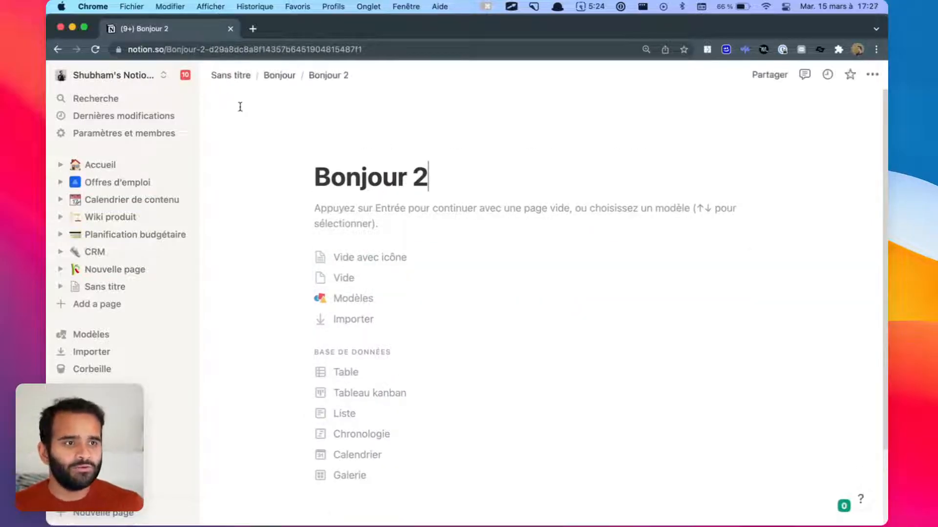
key(alt+Tab)
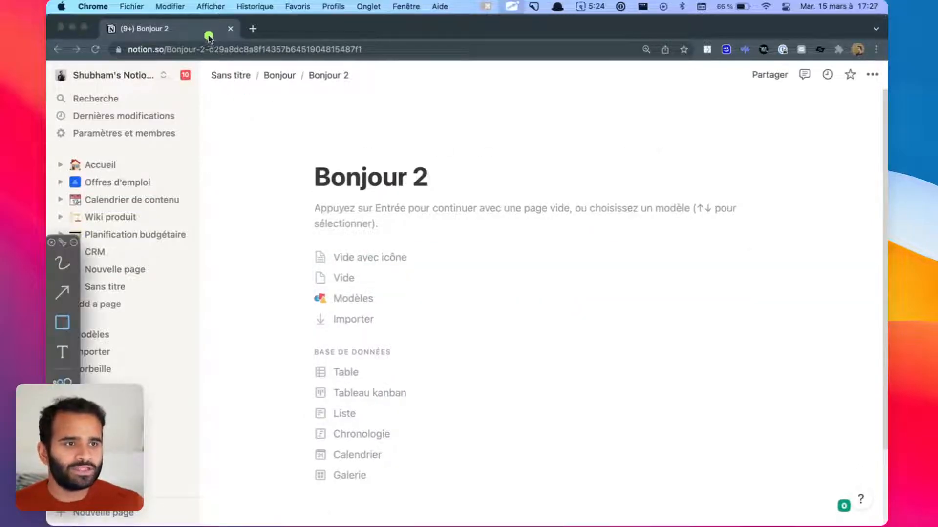
drag(199, 58, 397, 88)
key(Escape)
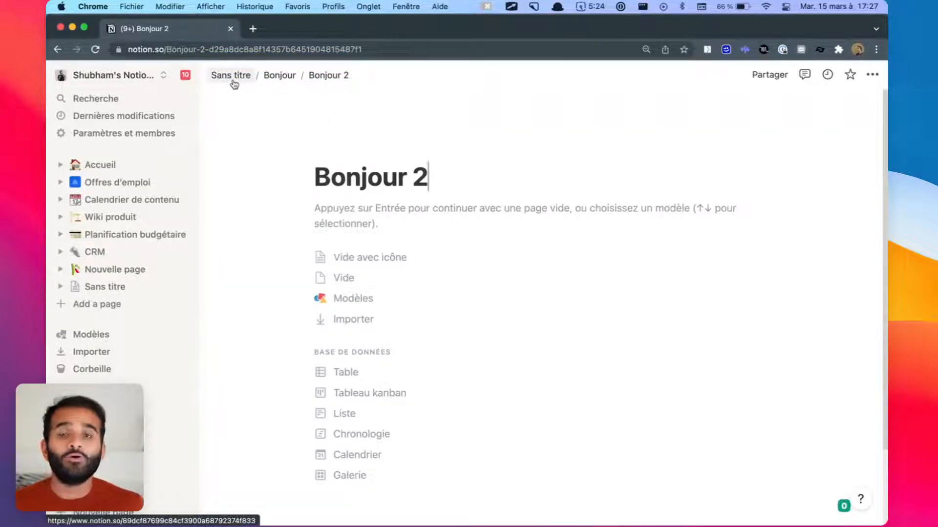
Step: Expand Sans titre and Bonjour in the sidebar and start Bonjour 2 as an empty page
click(59, 288)
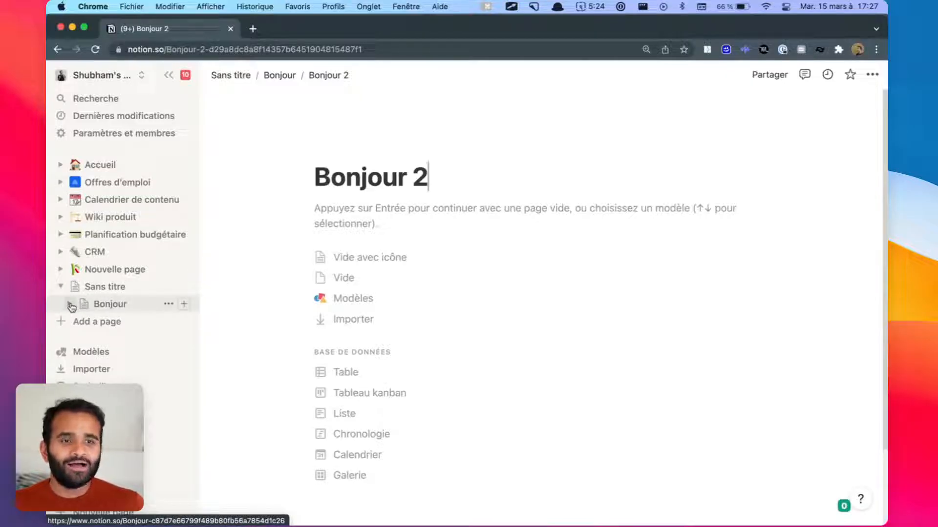
click(70, 305)
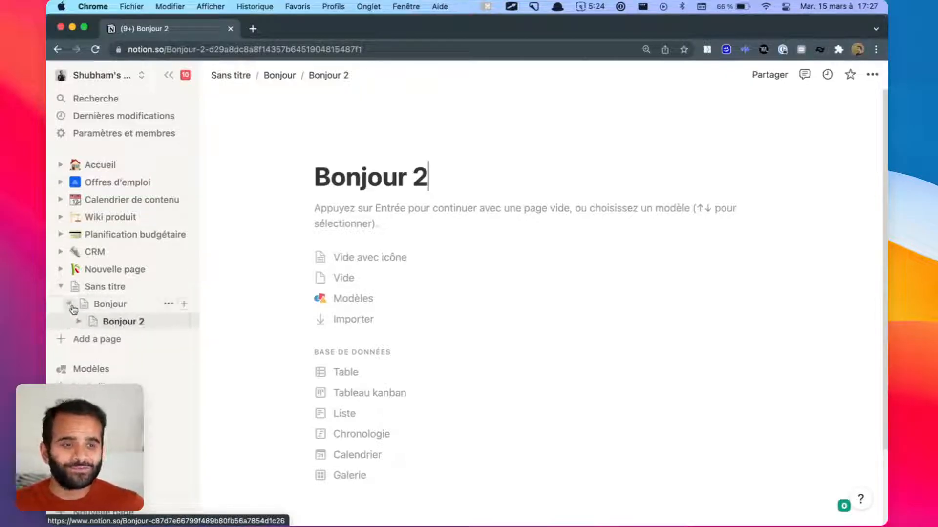
click(377, 221)
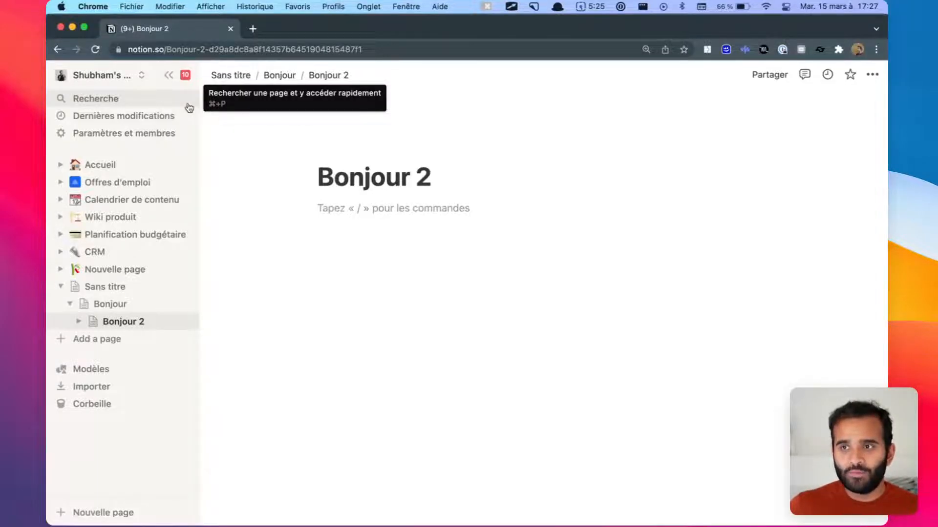
Step: Open Recherche from the sidebar to list recent pages like Bonjour 2, Bonjour and Sans titre
click(160, 98)
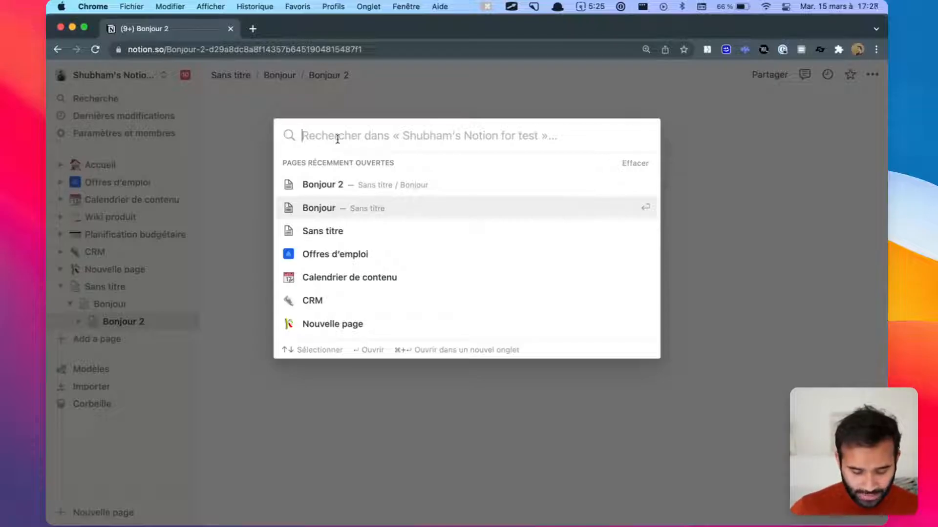
Step: Search for 'crm' and step through the CRM results
text(crm)
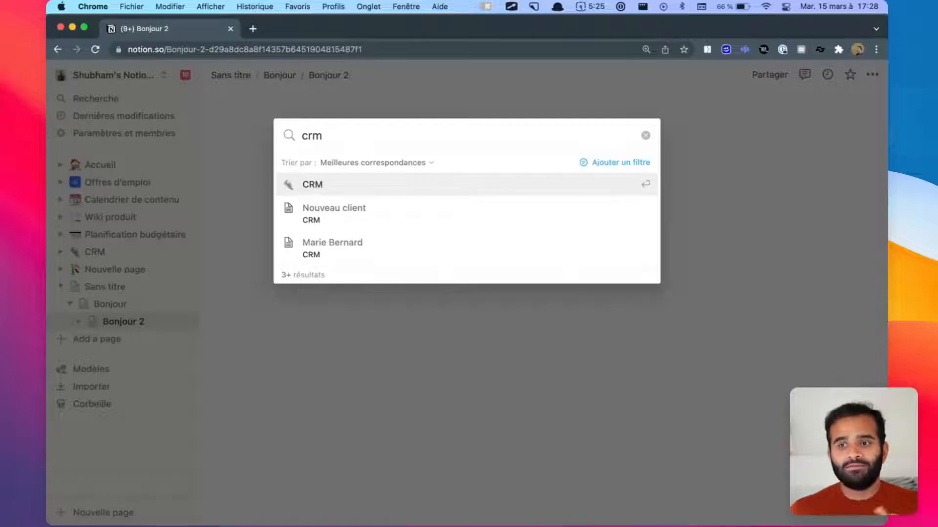
key(Down)
key(Down)
key(Up)
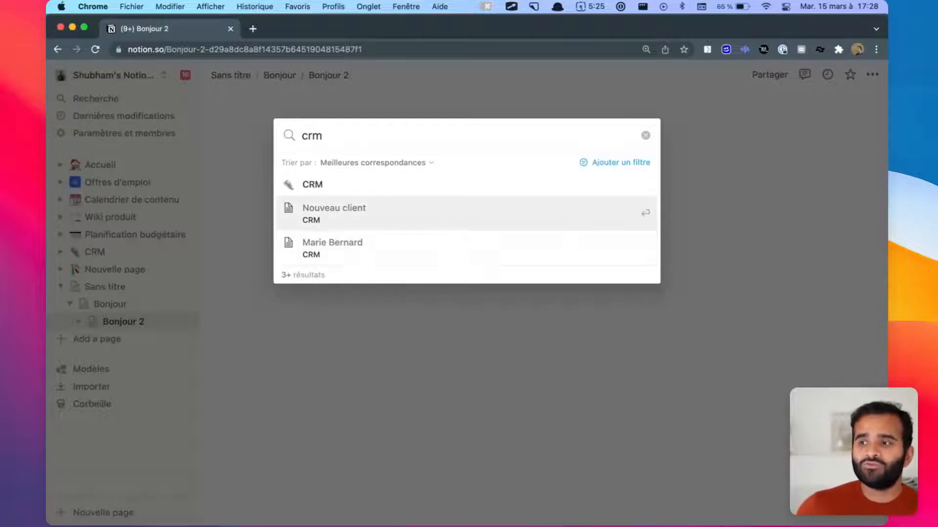
key(Up)
Step: Replace the query with 'bonjour', check Ajouter un filtre, then close the search
key(super+a)
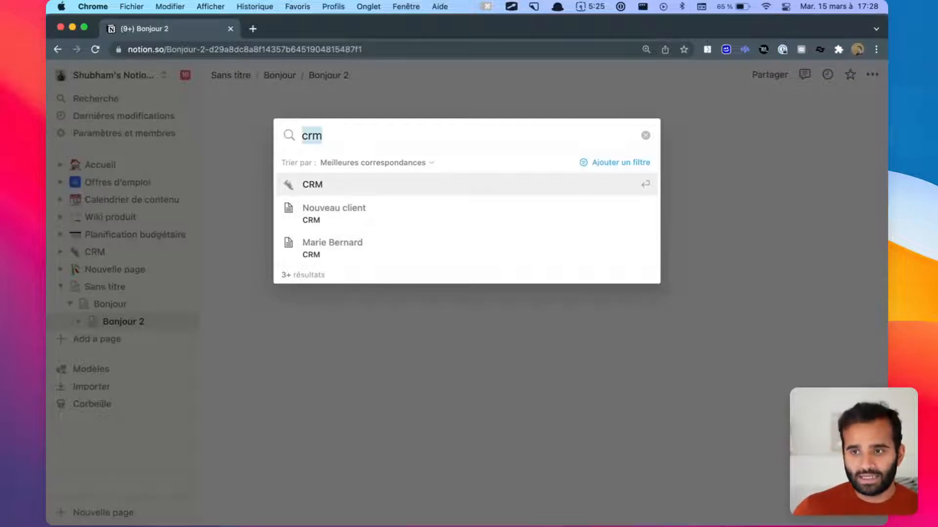
text(bonjour)
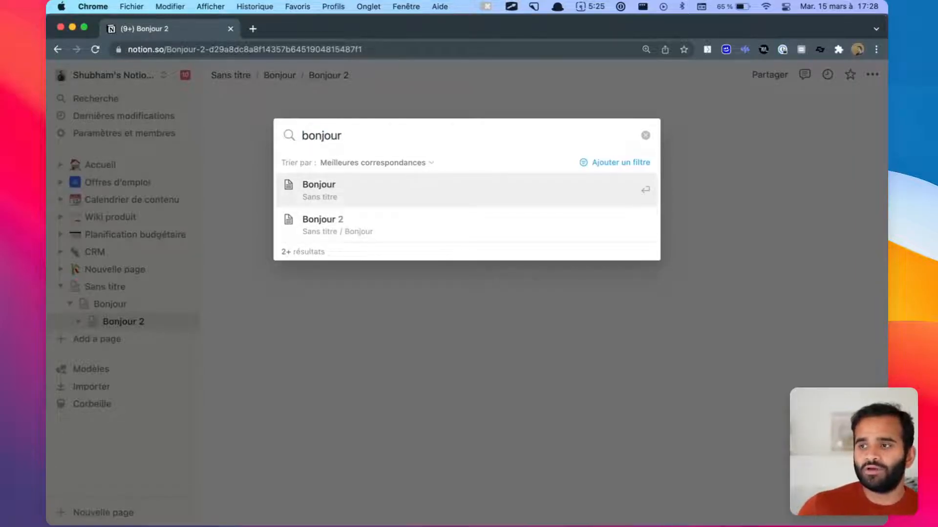
click(631, 163)
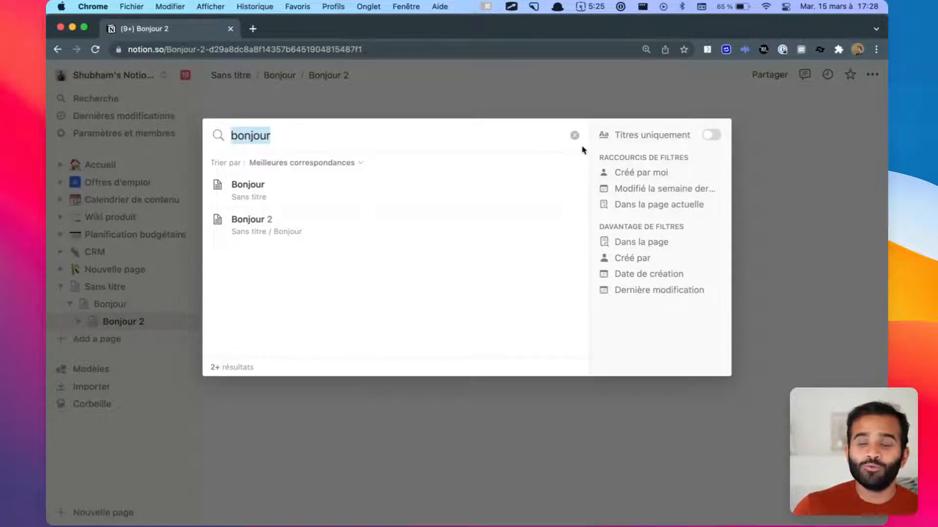
key(ctrl+alt+a)
mouse_move(591, 106)
mouse_down()
mouse_move(708, 382)
mouse_move(731, 375)
mouse_up()
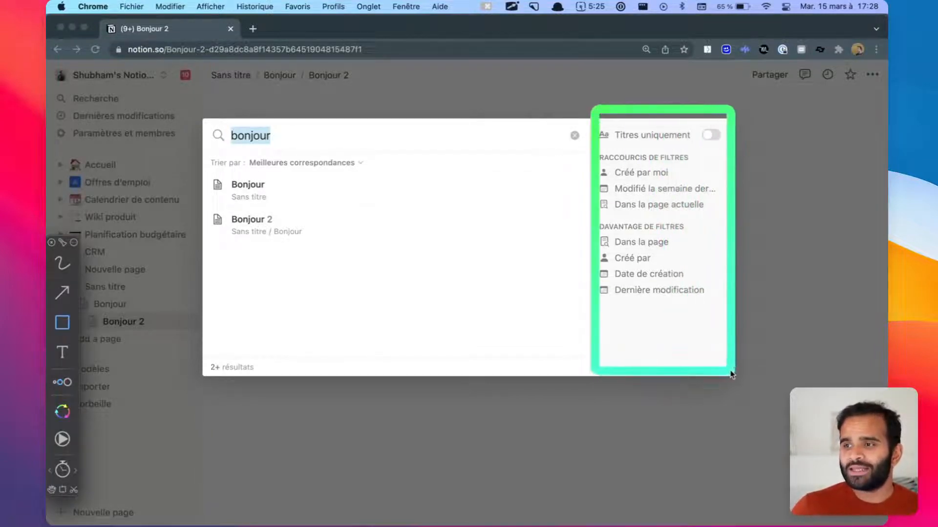
key(Escape)
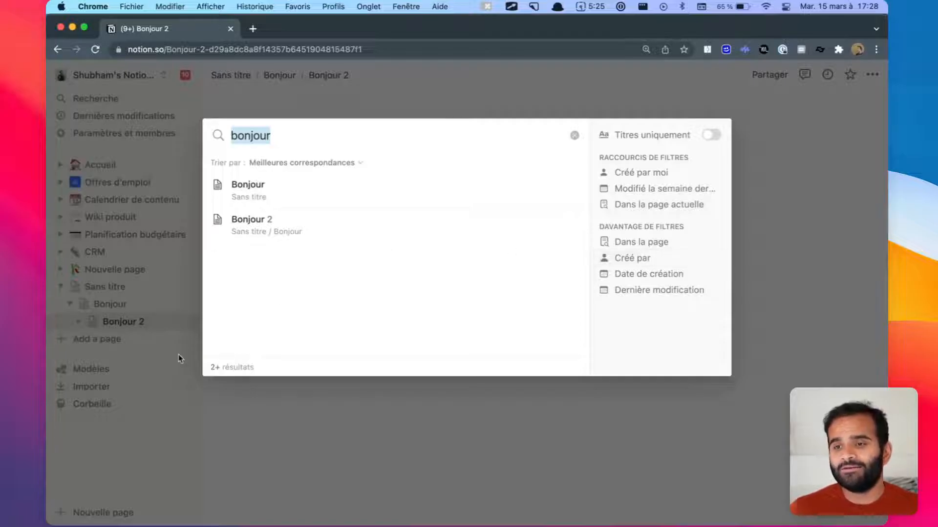
click(157, 209)
Step: Glance at the updates inbox, then bring up the import sources (Evernote, Trello, Word, CSV)
click(112, 114)
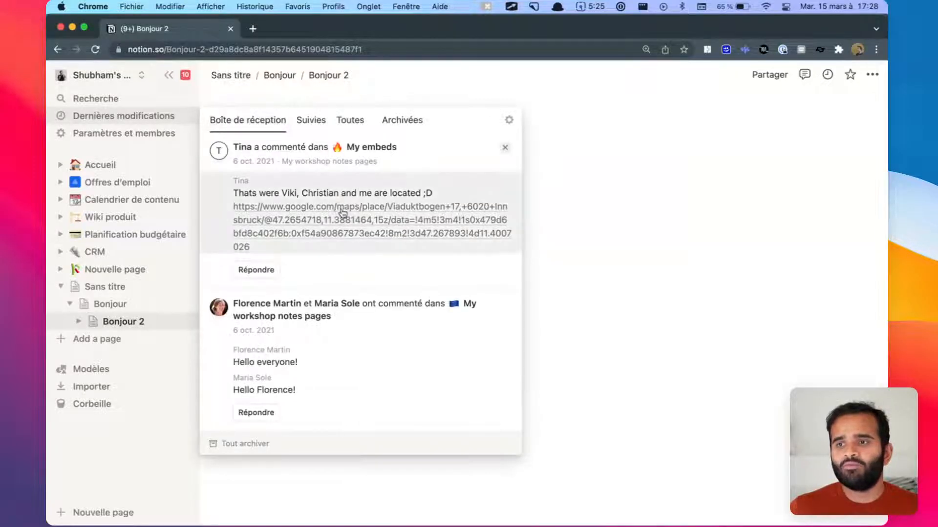
click(654, 266)
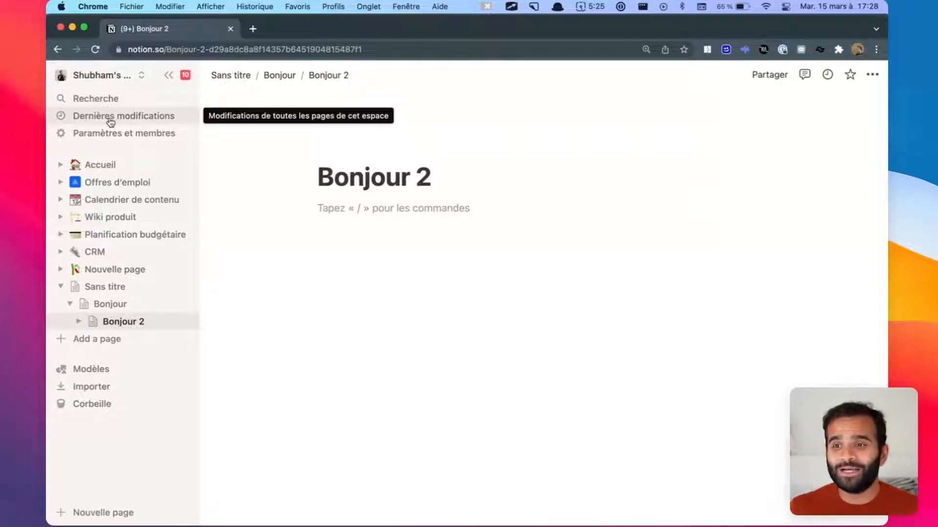
click(99, 394)
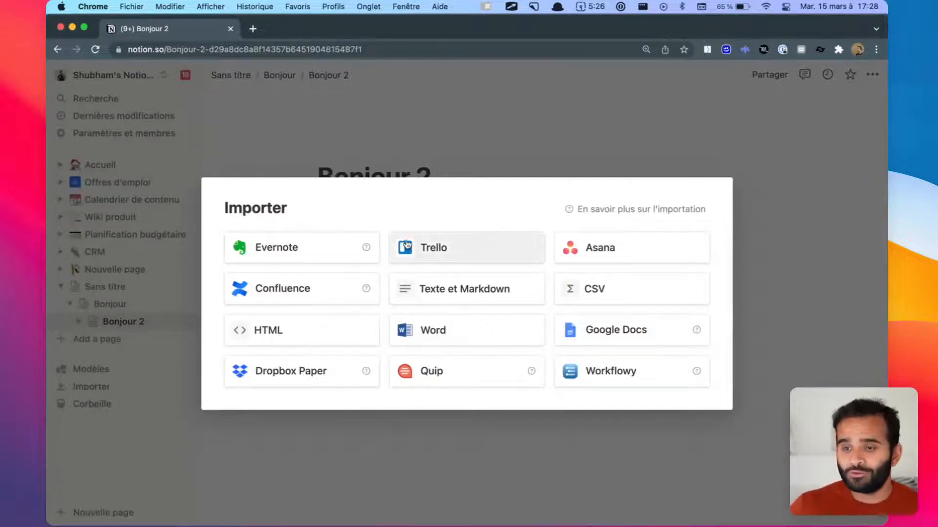
Step: Dismiss the Importer dialog and collapse Sans titre so its Bonjour sub-pages are hidden
key(ctrl+Tab)
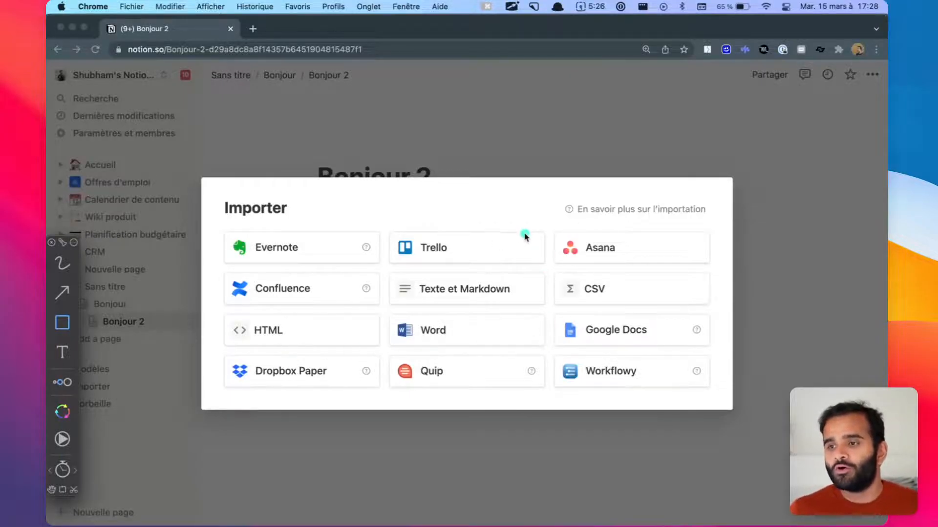
key(Escape)
click(48, 215)
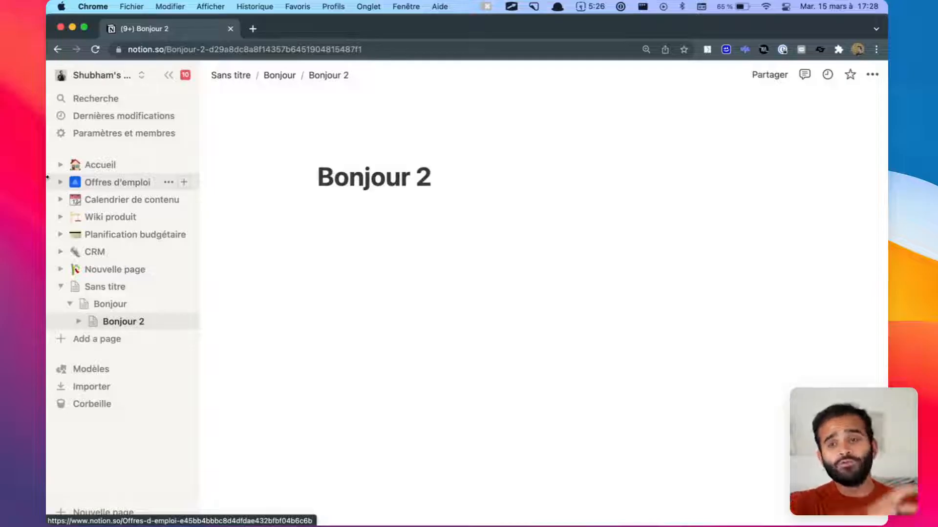
click(60, 287)
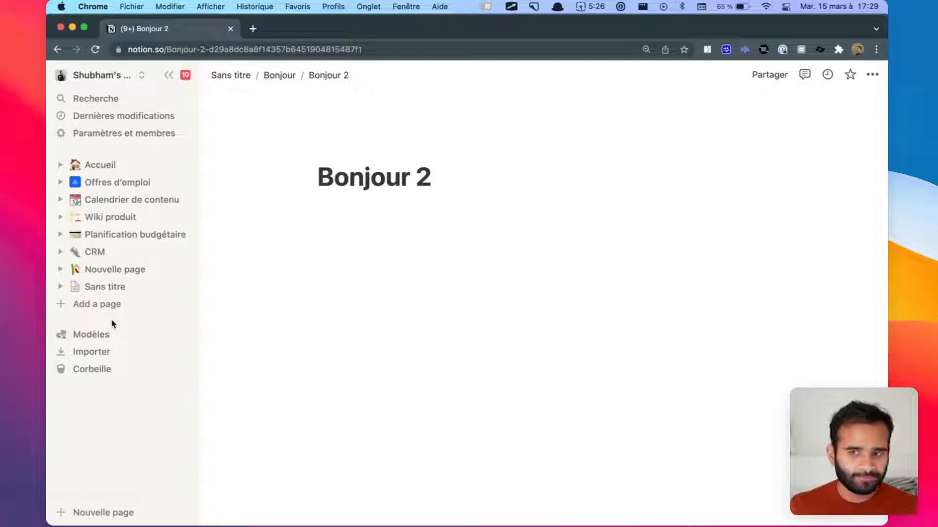
Step: In the template gallery, preview Calendrier éditorial, Actifs de marque and Notes de réunion
click(118, 334)
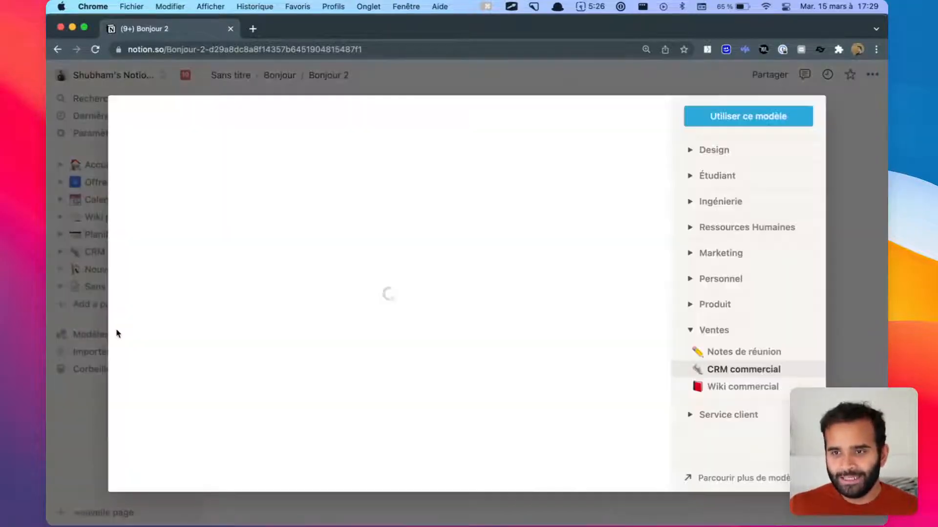
click(689, 228)
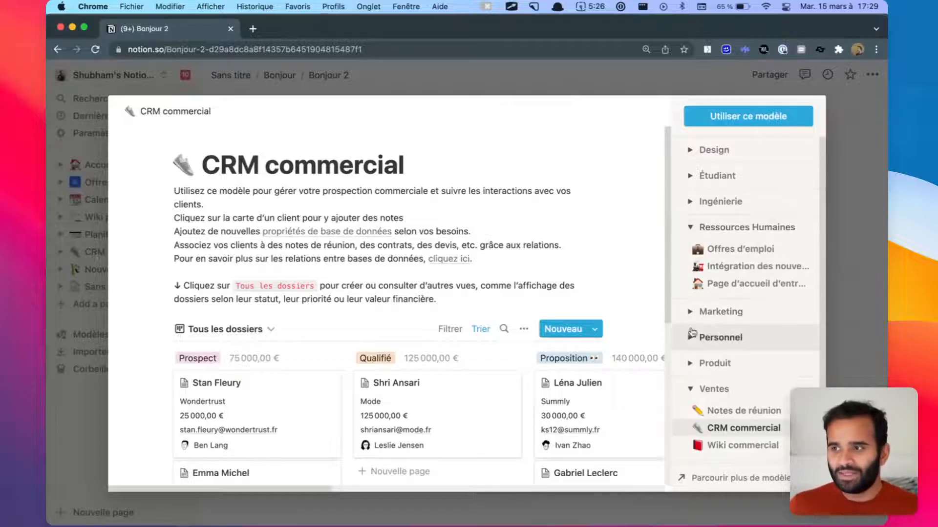
click(690, 310)
scroll(692, 318, down, 2)
scroll(692, 318, down, 2)
click(711, 288)
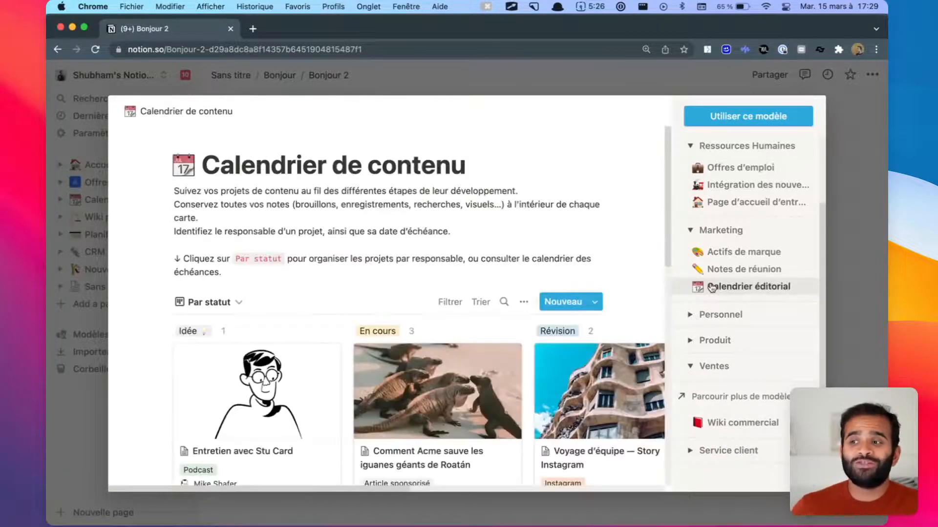
click(758, 255)
click(765, 267)
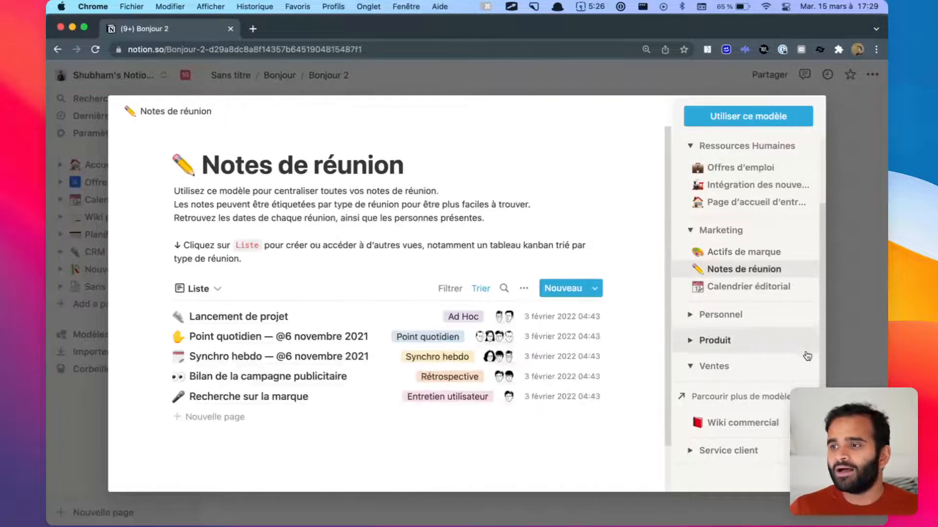
Step: Preview the Feuille de route template from the Produit category
click(715, 340)
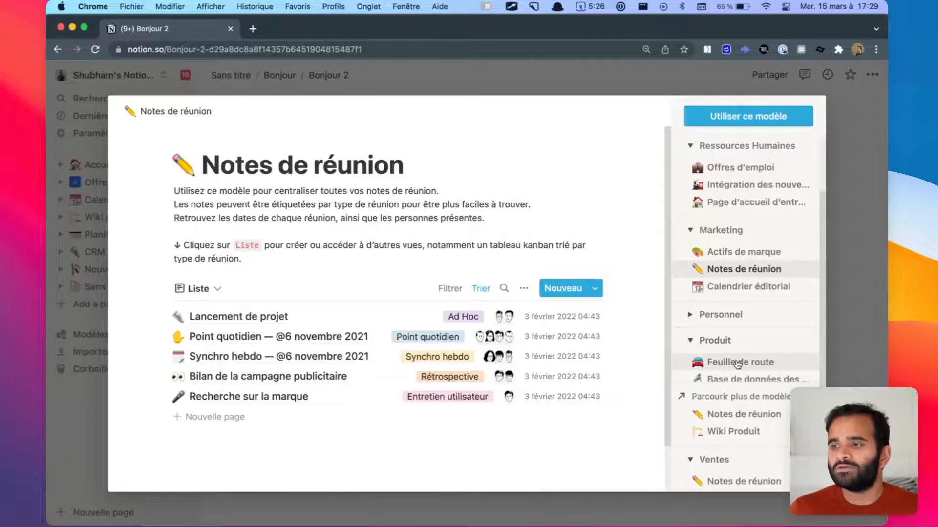
scroll(736, 361, down, 4)
click(737, 278)
scroll(737, 284, up, 4)
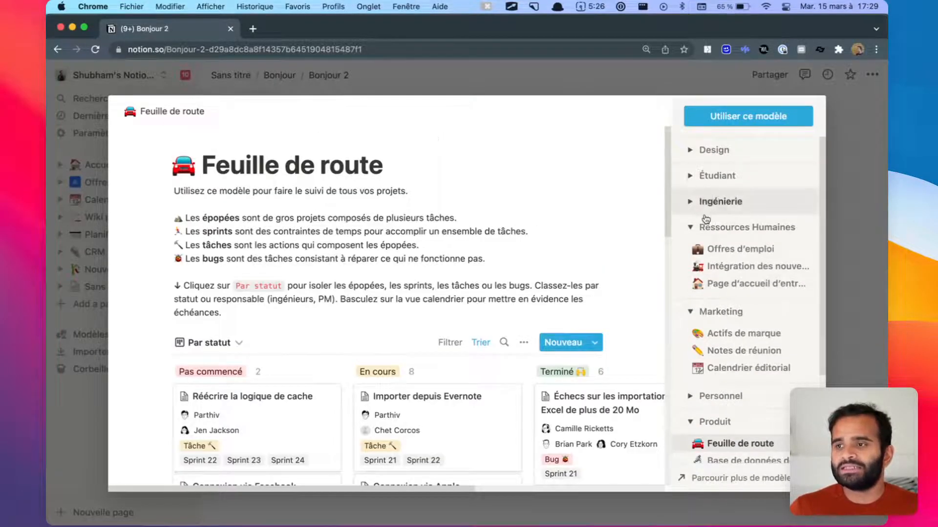
Step: Create a page from the Étudiant category's Notes de cours template
click(708, 177)
click(721, 198)
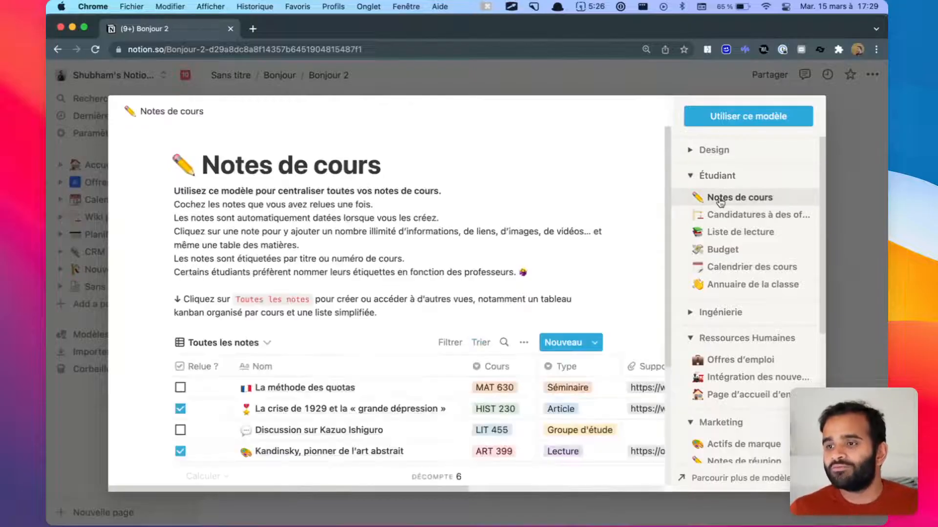
scroll(537, 225, down, 3)
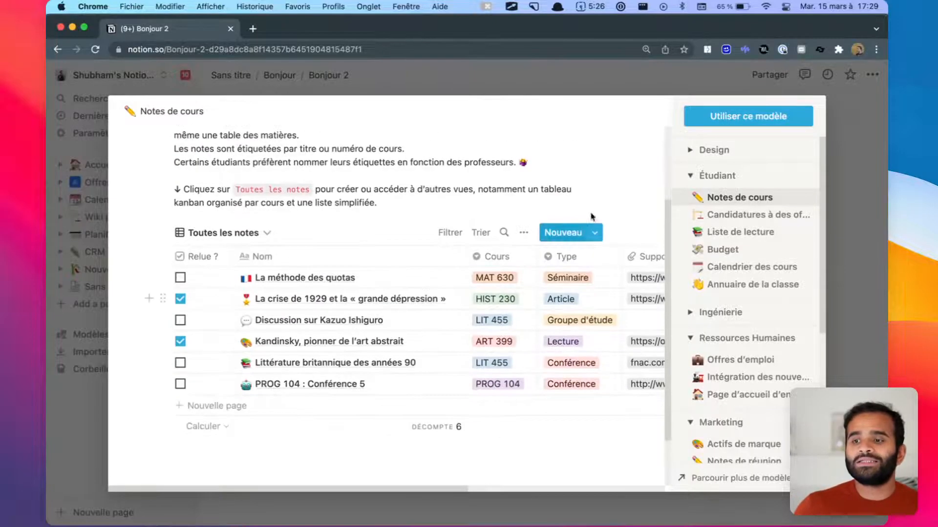
click(719, 123)
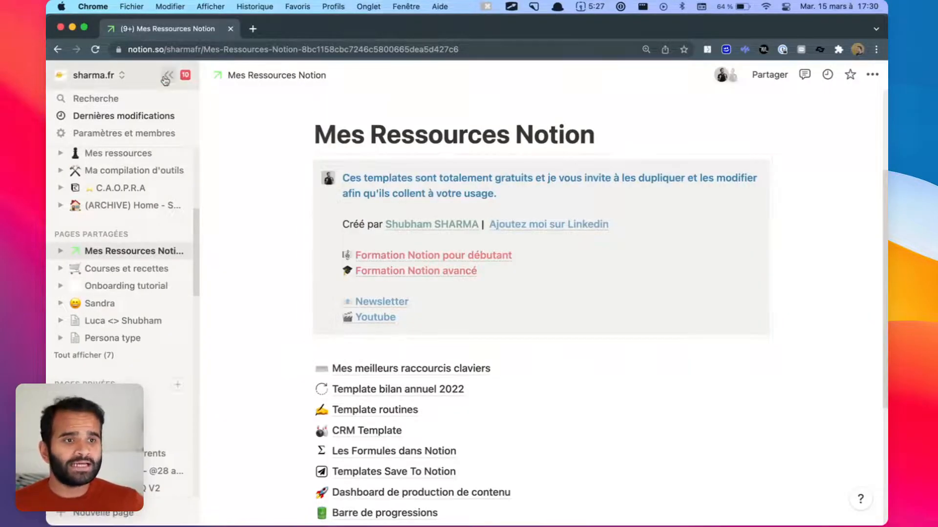
Step: Hide the sidebar and scroll Mes Ressources Notion to reveal all eleven template links, Mes meilleurs raccourcis claviers through Souscriptions
click(166, 77)
scroll(605, 318, down, 4)
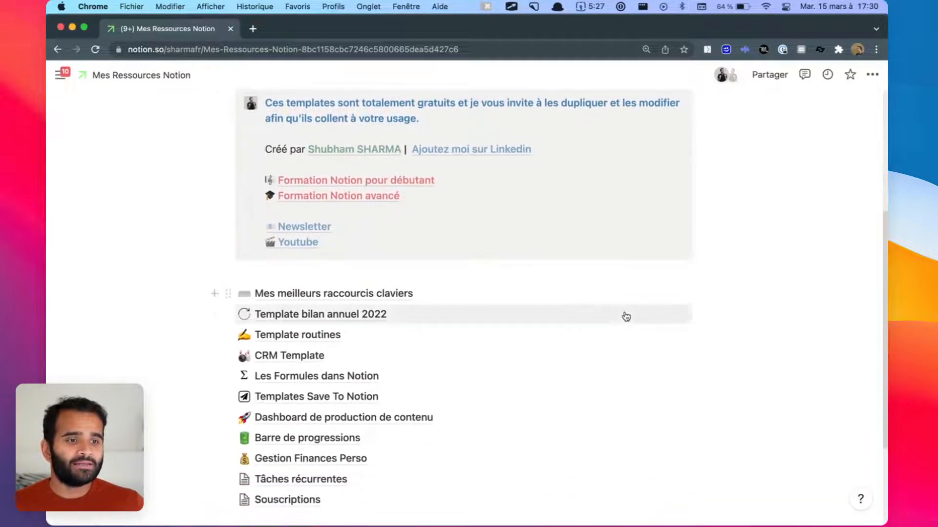
scroll(626, 317, down, 1)
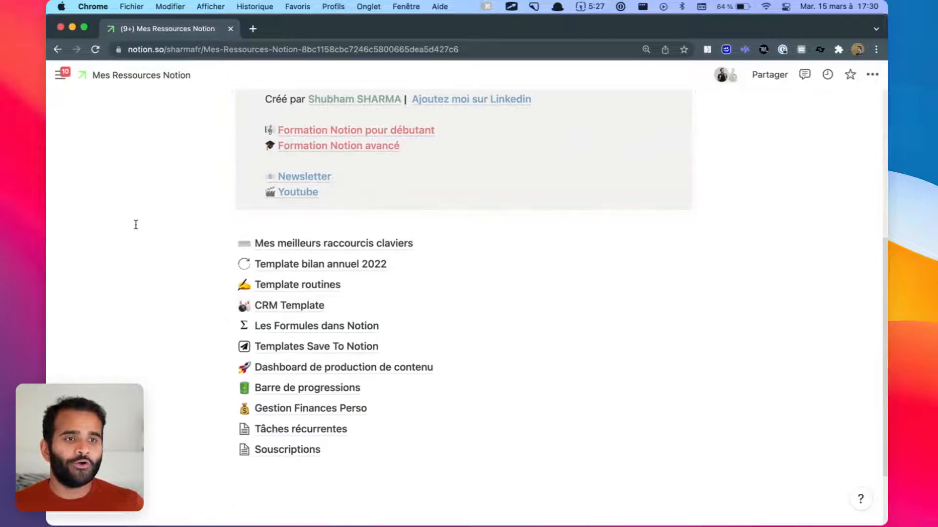
drag(126, 239, 296, 372)
drag(413, 472, 415, 473)
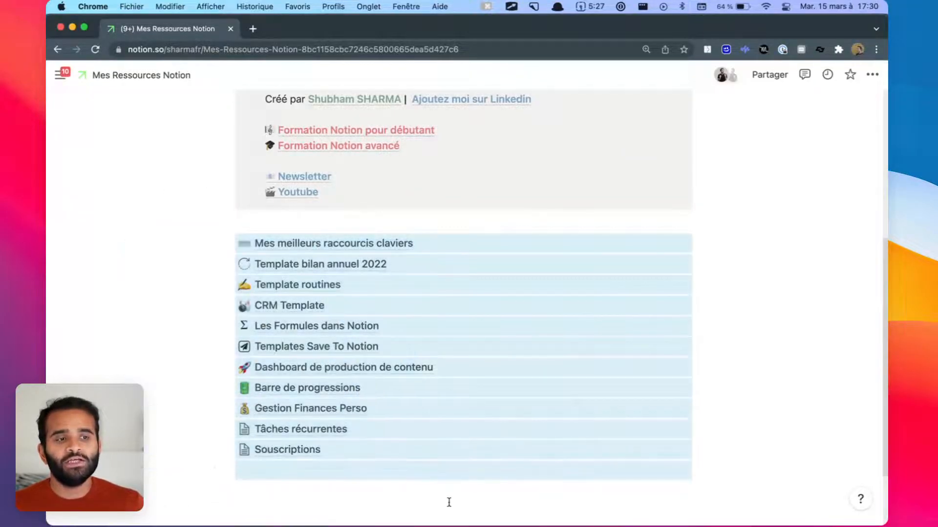
click(449, 501)
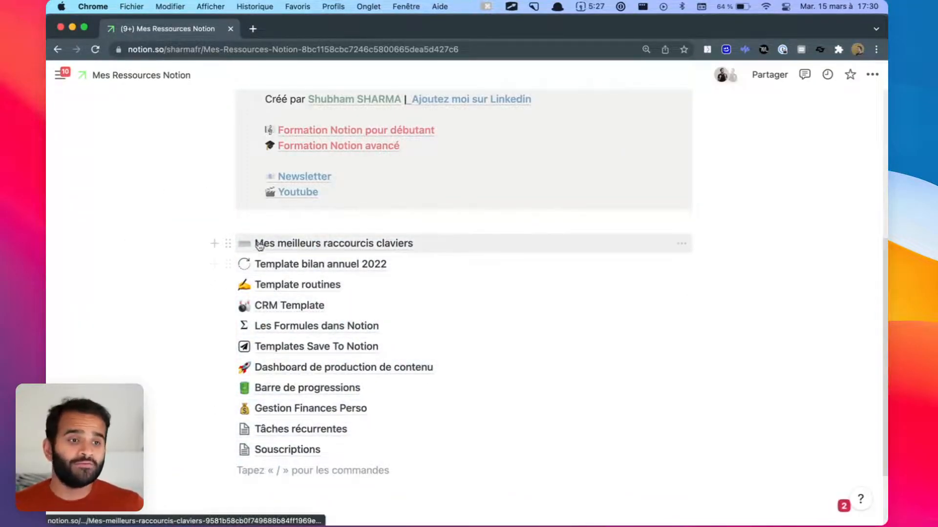